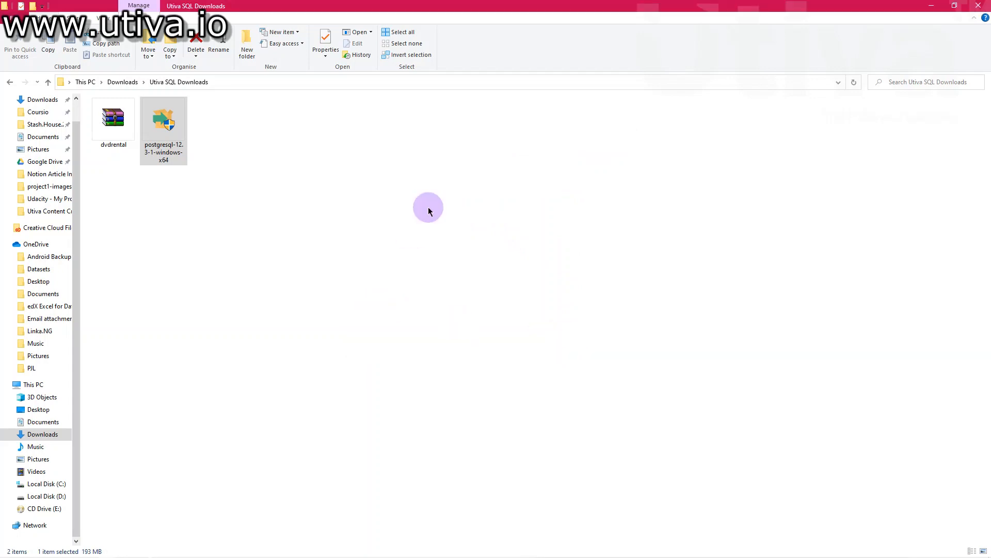
# Step: Refresh the Utiva SQL Downloads folder, and find and launch pgAdmin 4
pyautogui.rightClick(494, 170)
pyautogui.click(520, 212)
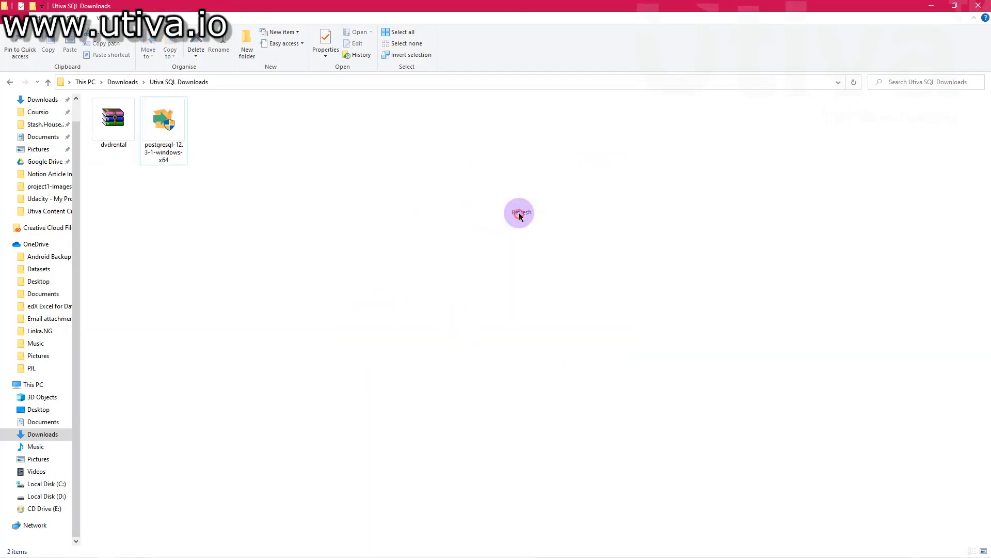
pyautogui.moveTo(250, 549)
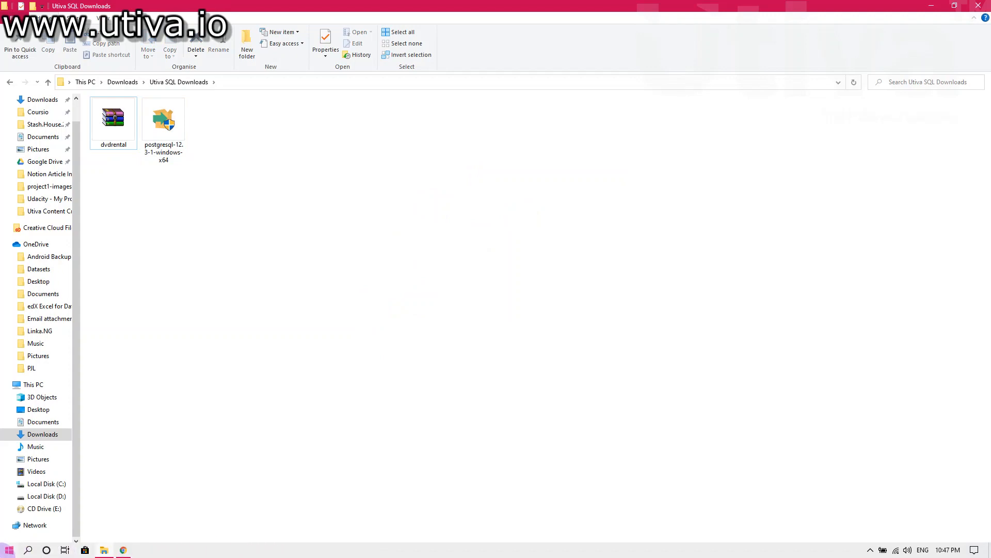
pyautogui.click(9, 550)
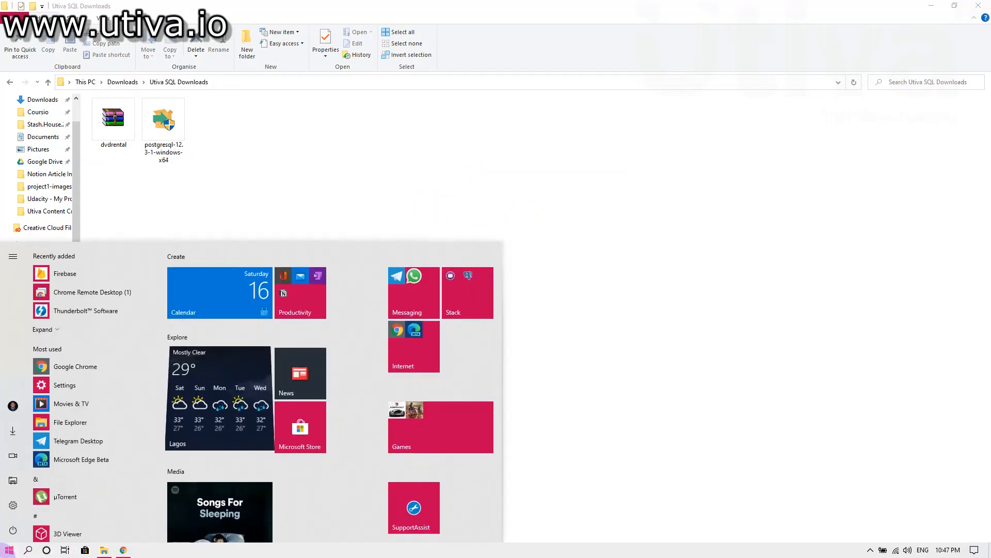
pyautogui.write('pgad')
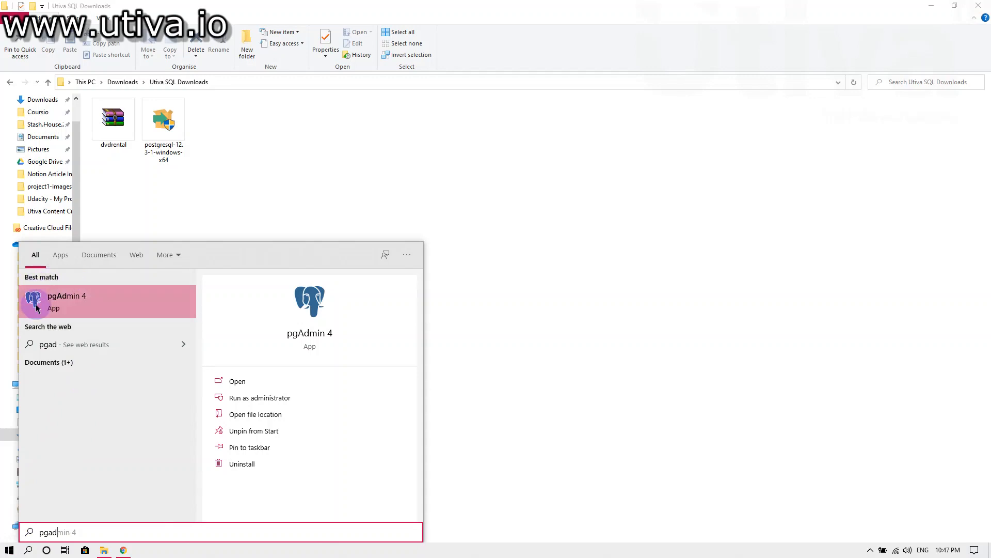
pyautogui.click(75, 307)
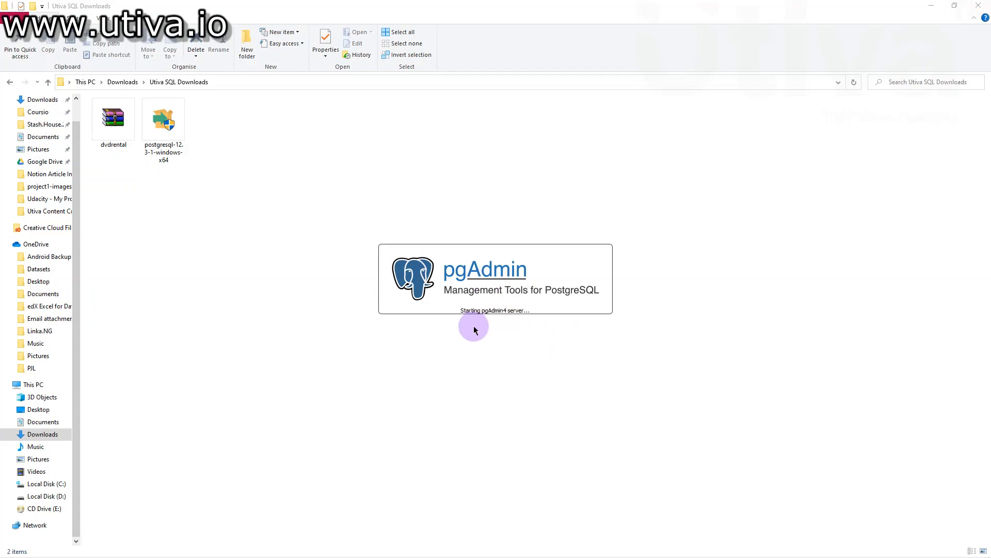
# Step: Switch to Chrome and close the download thank-you page, leaving the UDI SQL Training homepage open
pyautogui.hotkey('alt', 'Tab')
pyautogui.hotkey('alt', 'Tab')
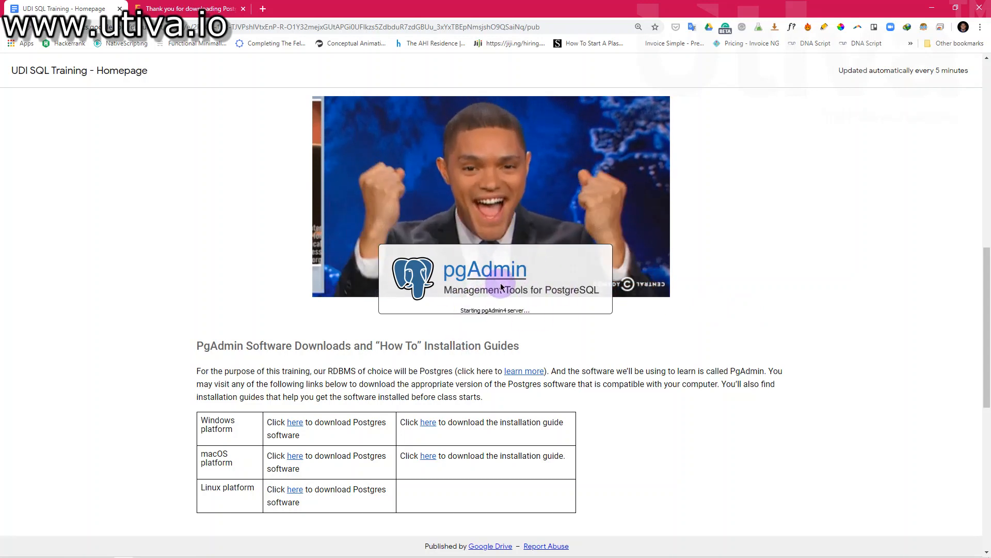
pyautogui.click(243, 10)
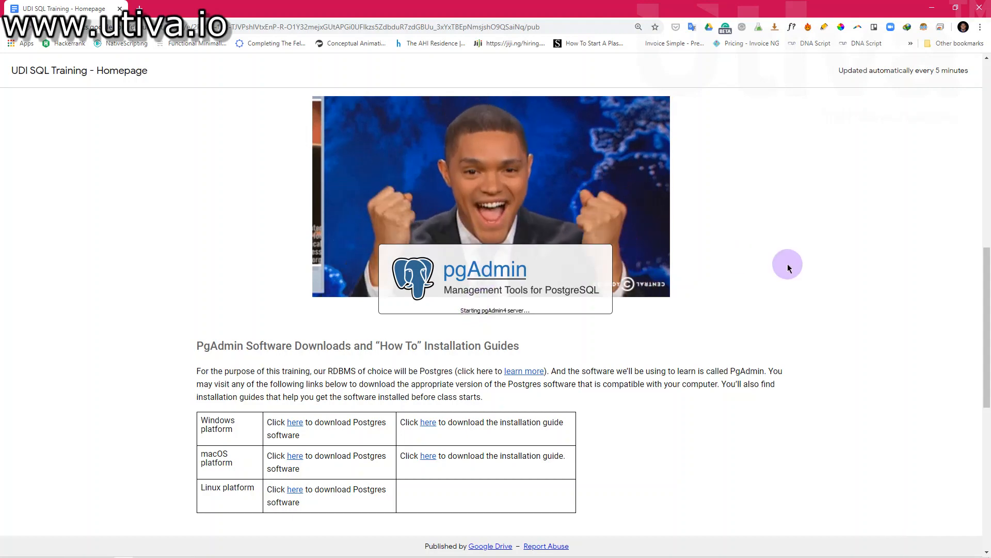
pyautogui.scroll(2, 788, 264)
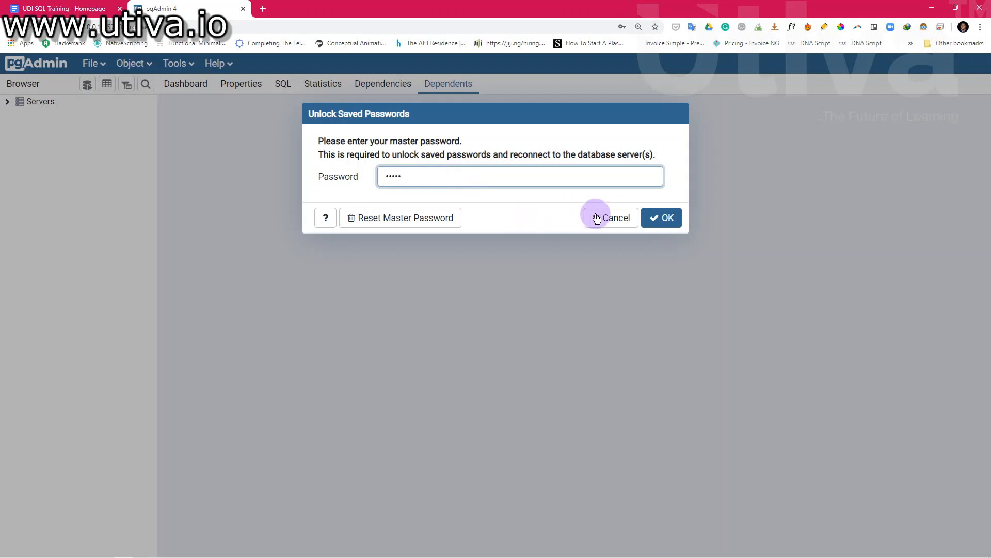
# Step: Unlock the saved passwords with the master password and expand the Servers group, without saving the password in the browser
pyautogui.click(659, 216)
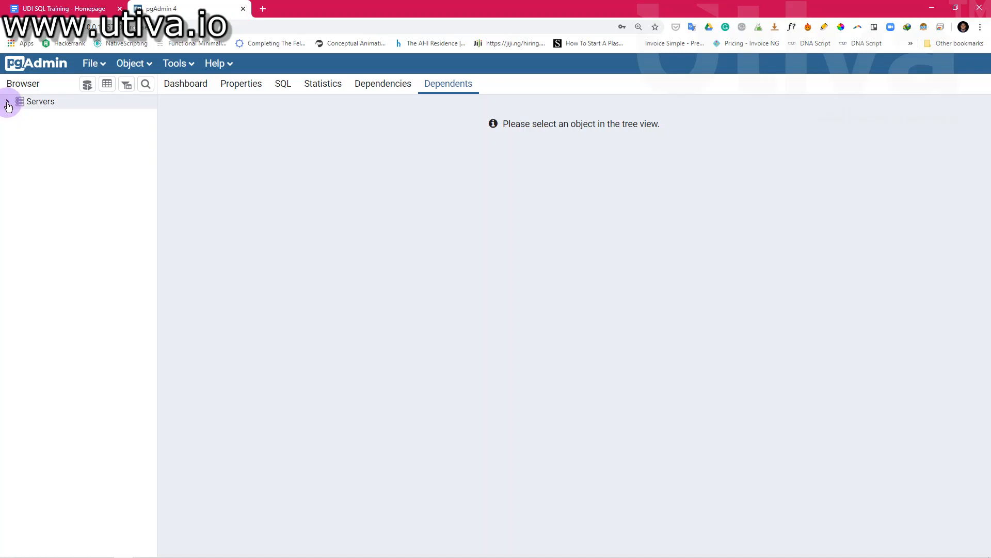
pyautogui.click(7, 104)
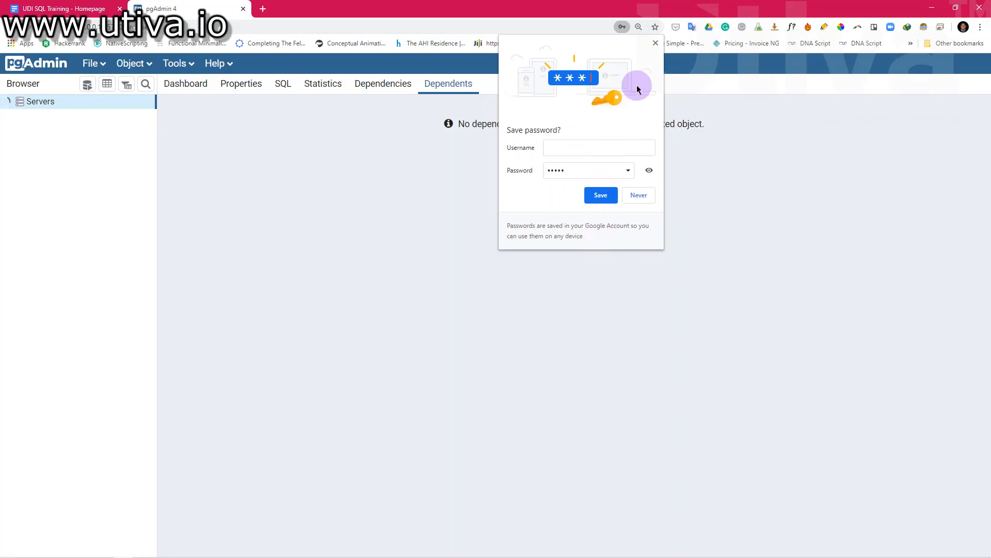
pyautogui.click(656, 44)
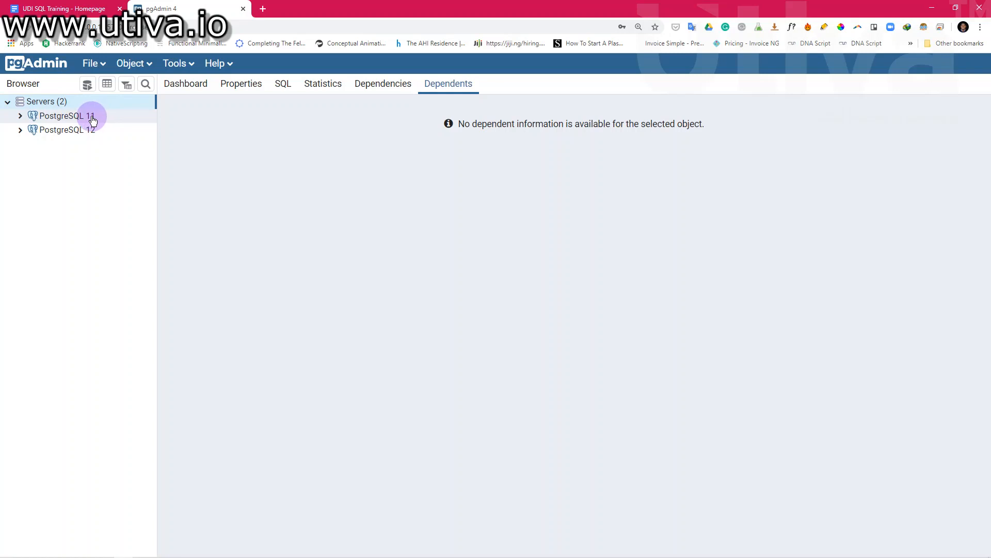
# Step: Expand the PostgreSQL 12 server and its Databases group, with the postgres database selected and collapsed
pyautogui.click(21, 133)
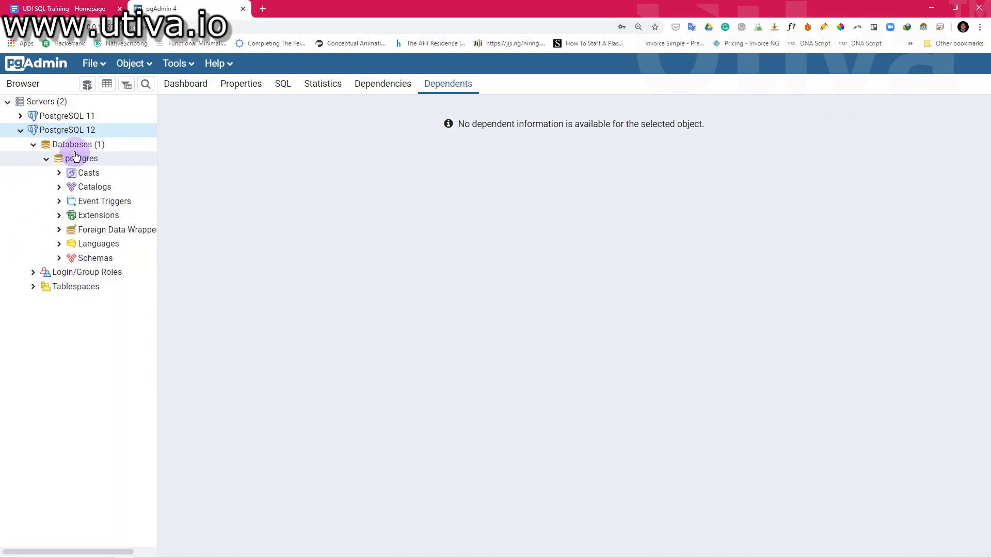
pyautogui.click(34, 145)
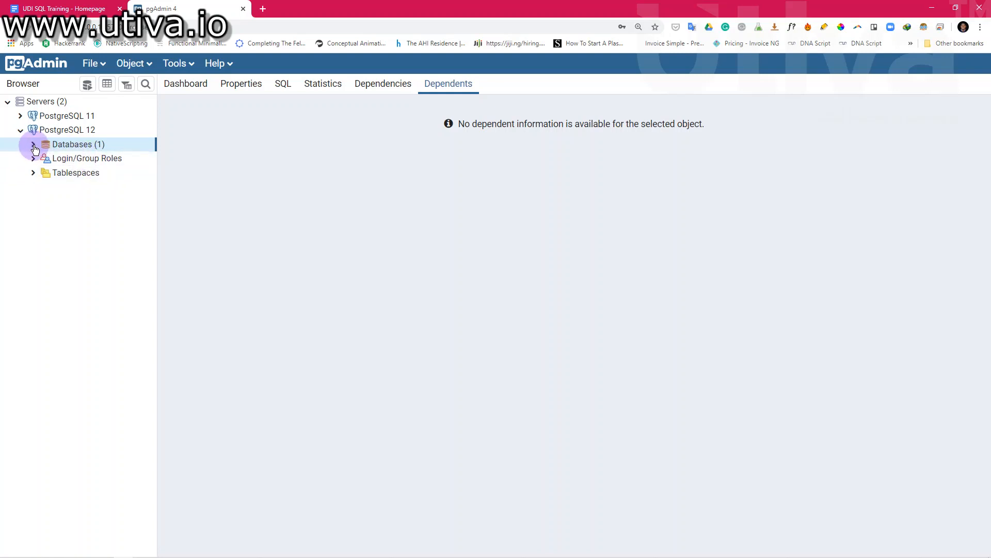
pyautogui.click(34, 145)
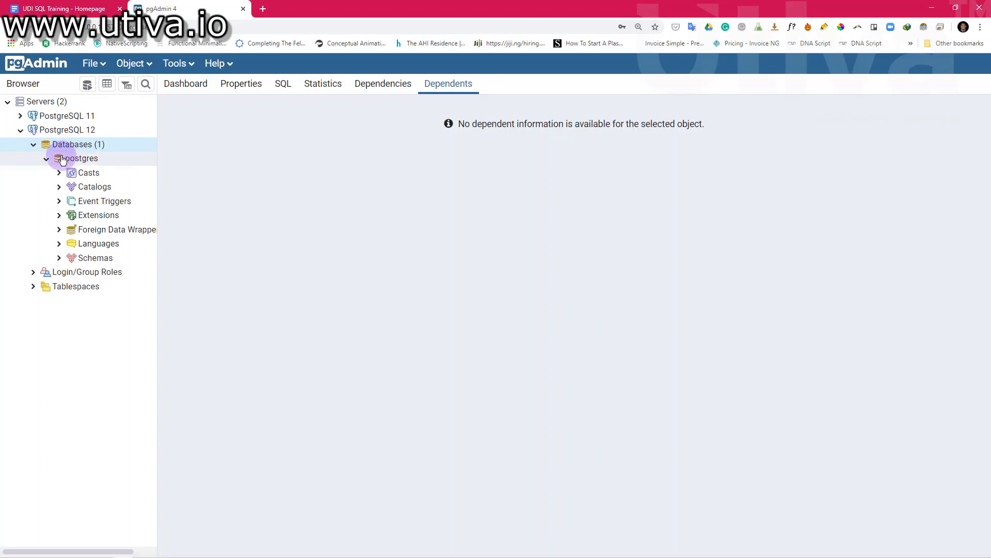
pyautogui.click(46, 159)
pyautogui.click(130, 159)
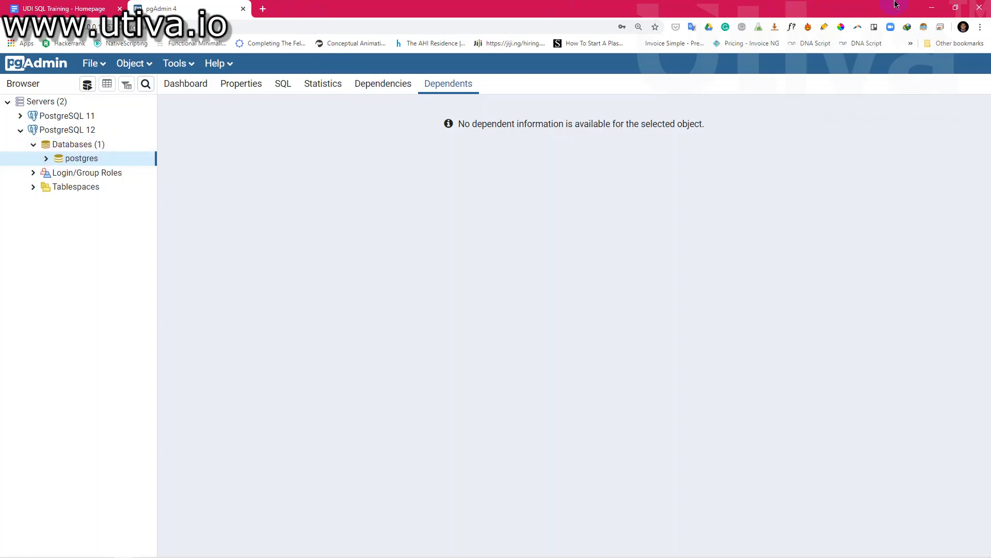
# Step: Switch to File Explorer and check the file type of the dvdrental archive in its properties
pyautogui.click(930, 7)
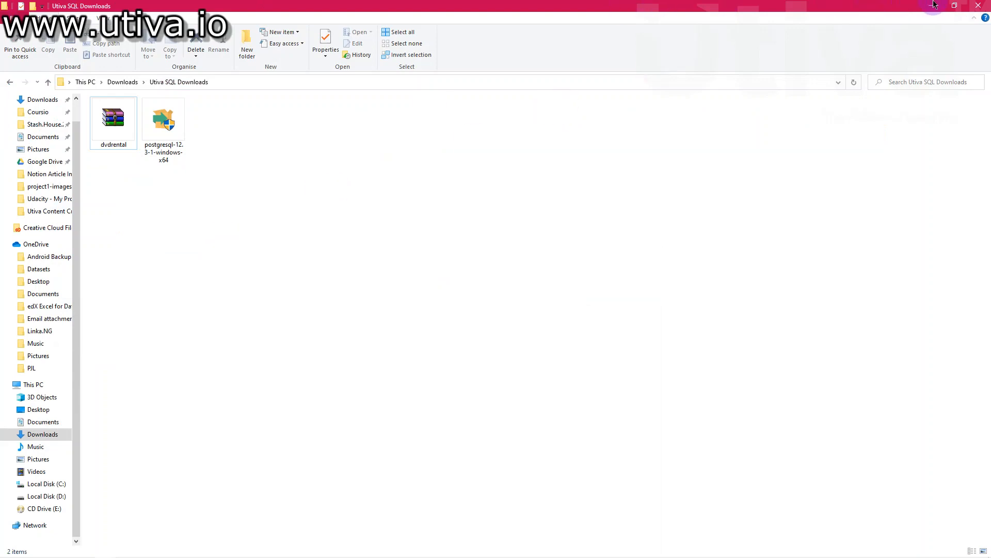
pyautogui.click(124, 138)
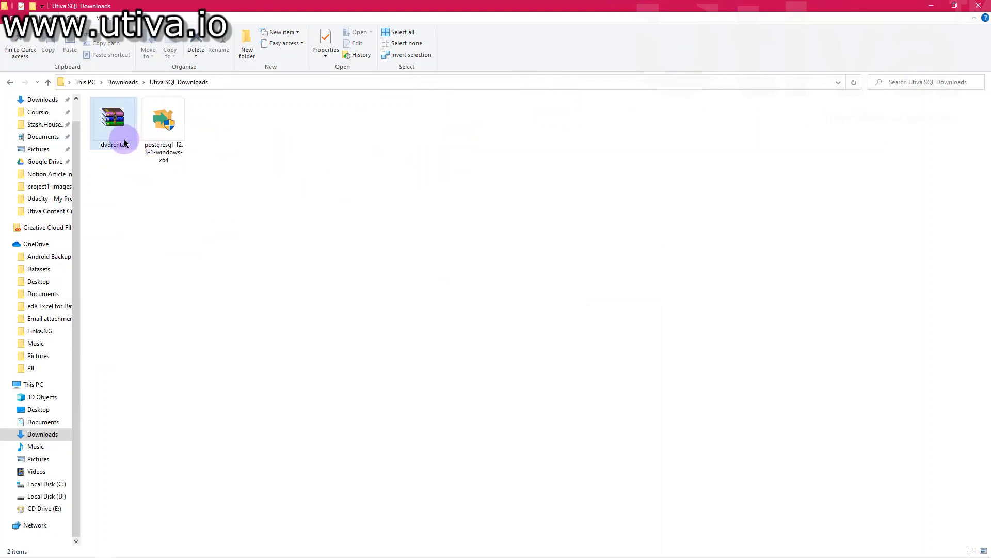
pyautogui.click(125, 143)
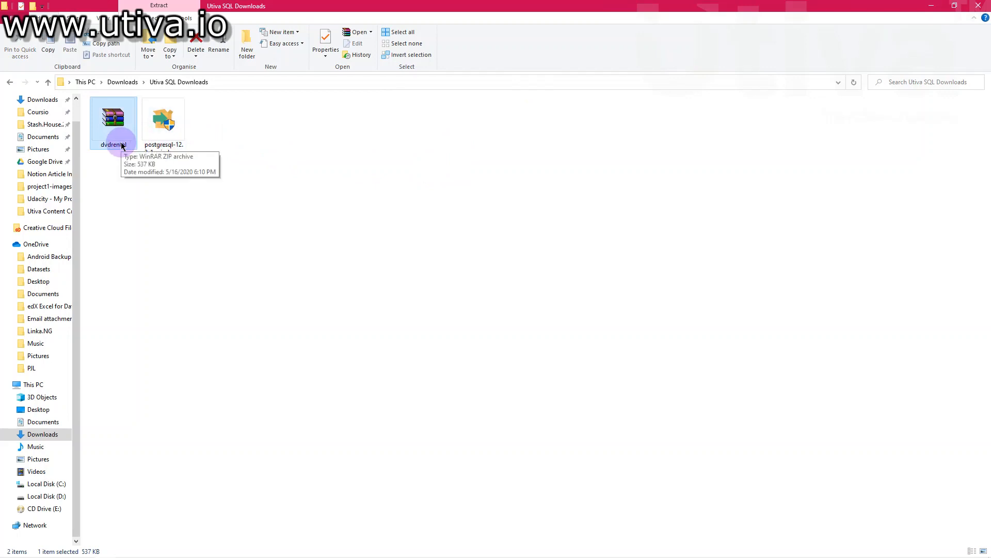
pyautogui.rightClick(122, 146)
pyautogui.click(182, 400)
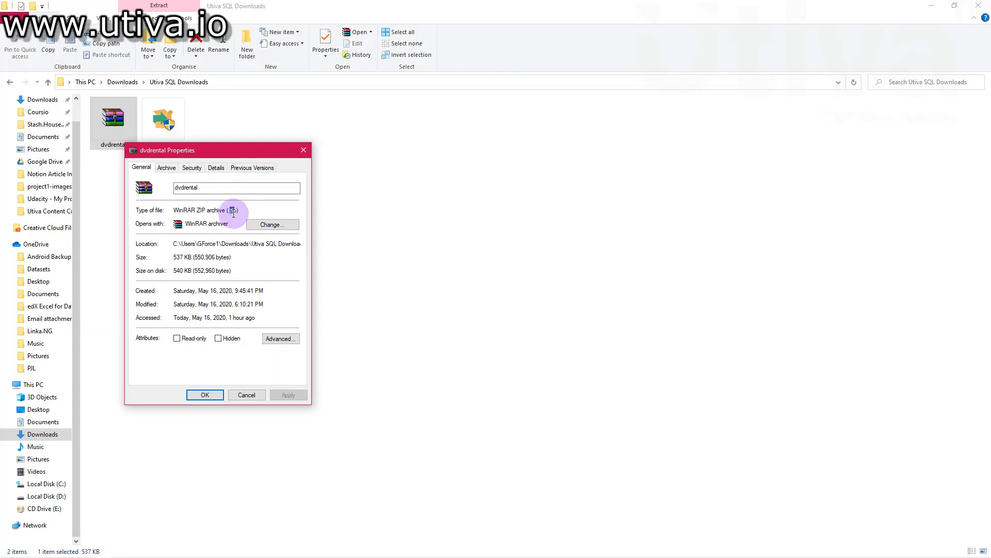
pyautogui.doubleClick(236, 212)
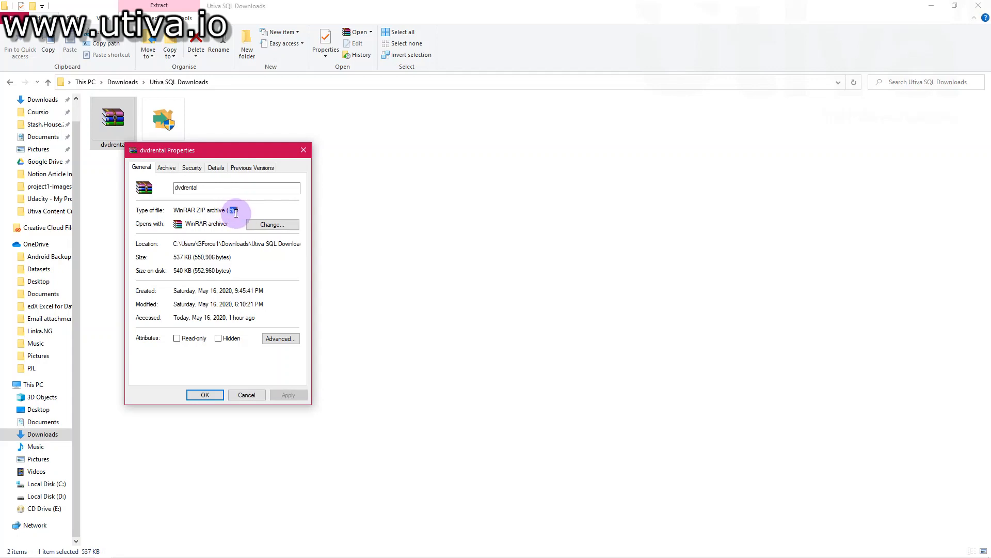
pyautogui.click(303, 150)
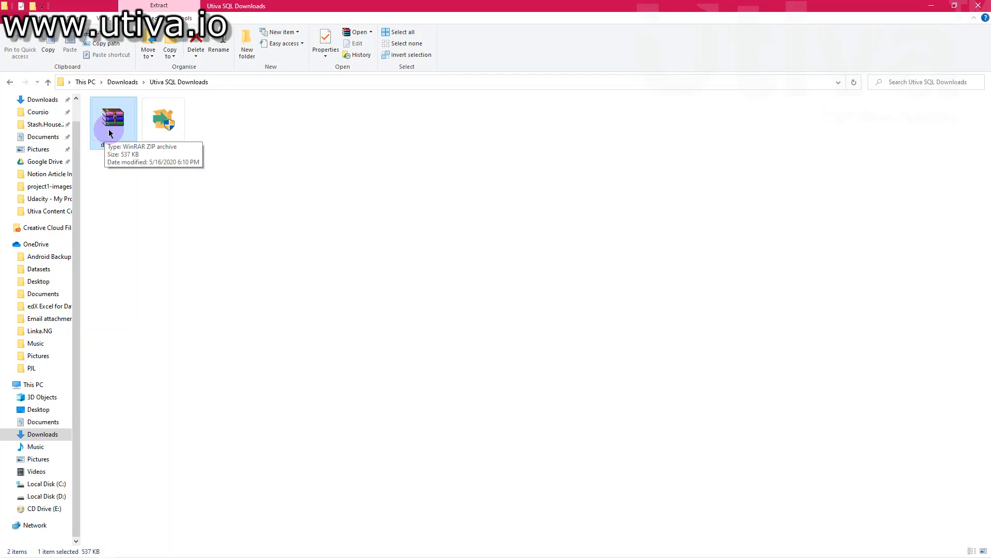
# Step: Extract the dvdrental ZIP archive into its own dvdrental folder
pyautogui.rightClick(109, 131)
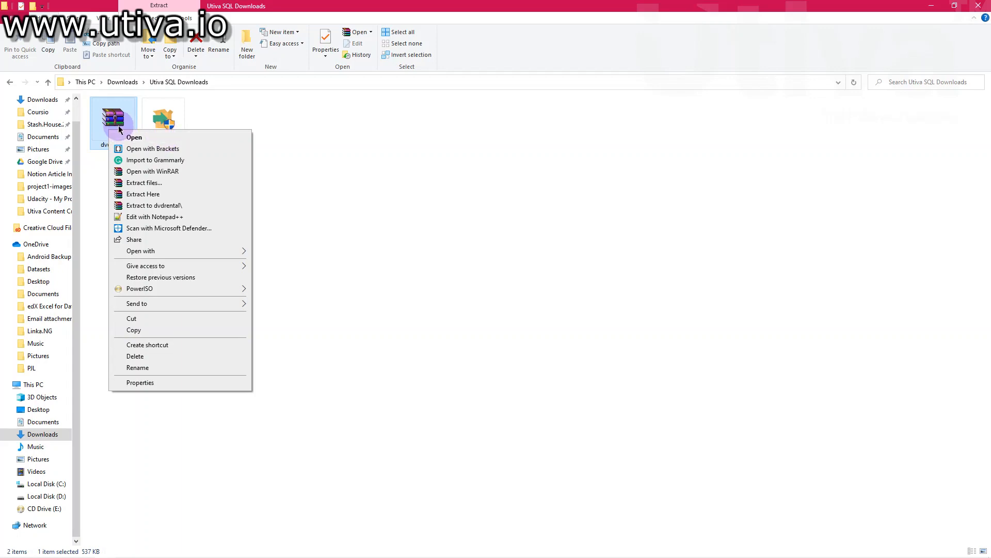
pyautogui.click(333, 194)
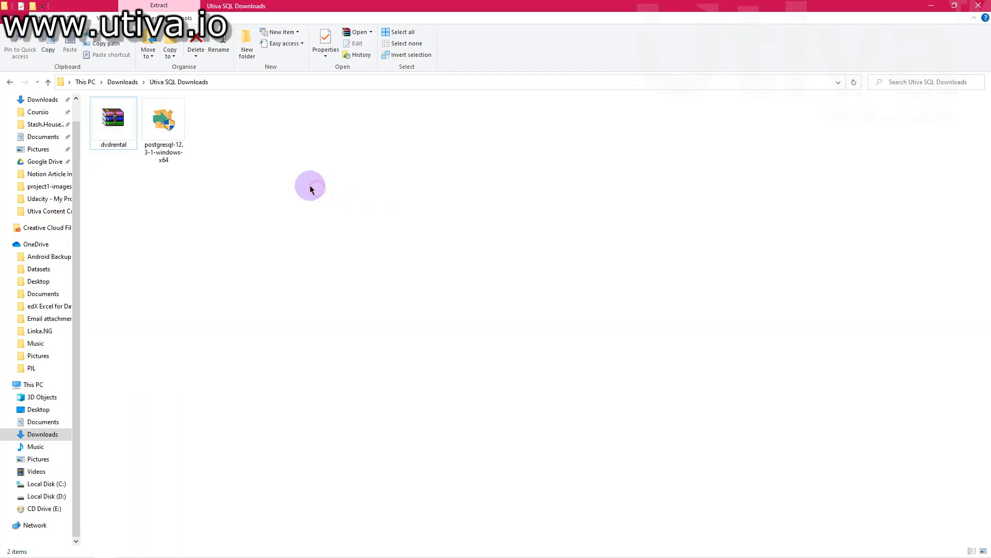
pyautogui.click(100, 139)
pyautogui.rightClick(99, 138)
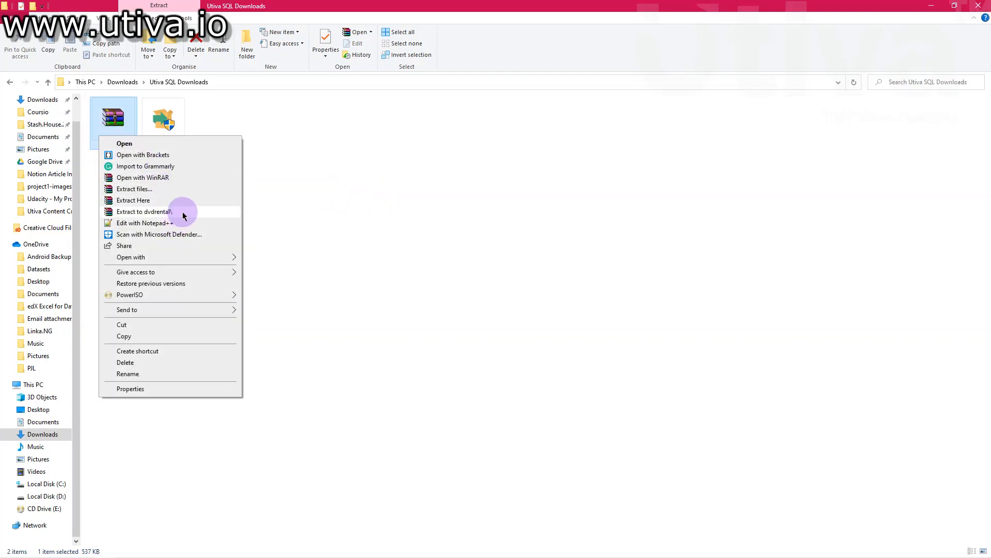
pyautogui.click(183, 214)
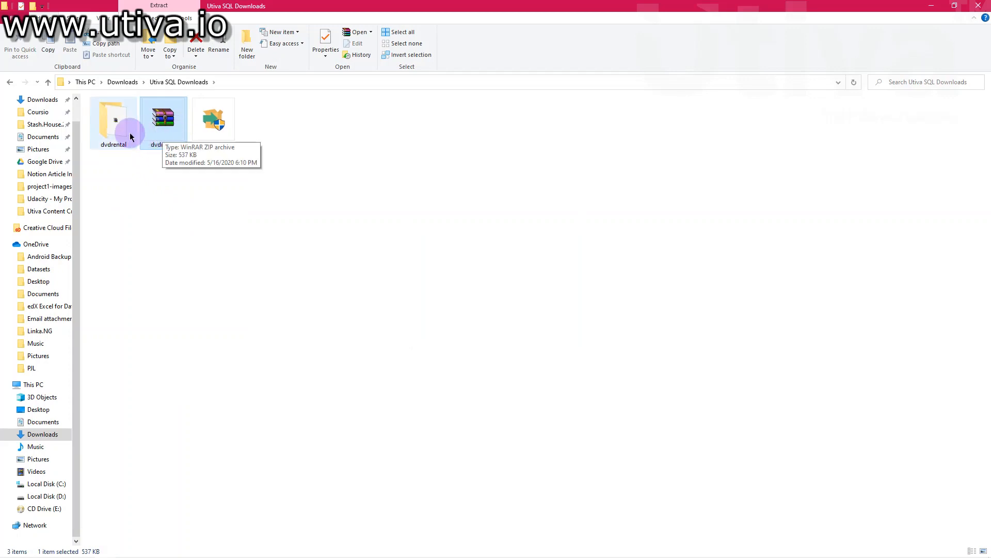
# Step: Open the extracted dvdrental folder and check the file type of the archive inside it
pyautogui.click(120, 139)
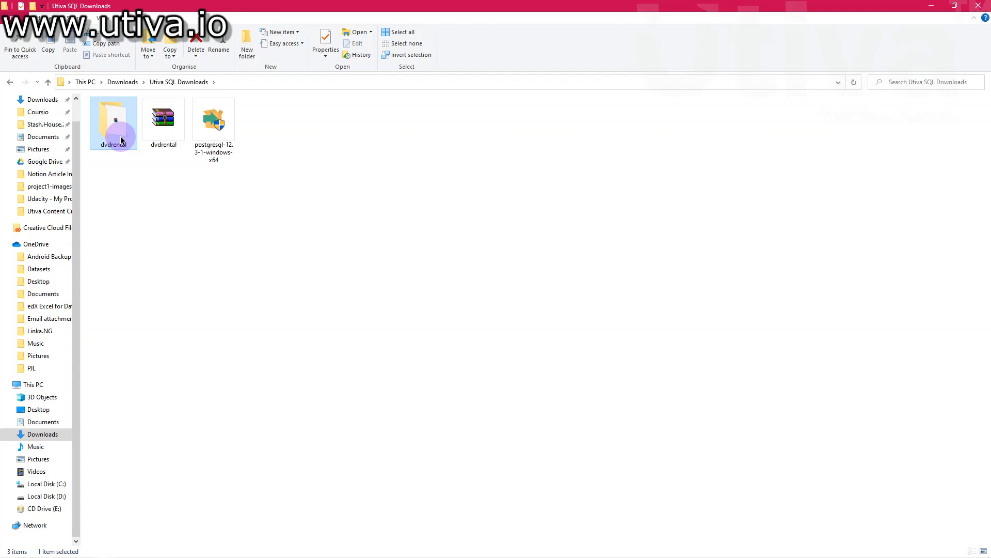
pyautogui.doubleClick(121, 138)
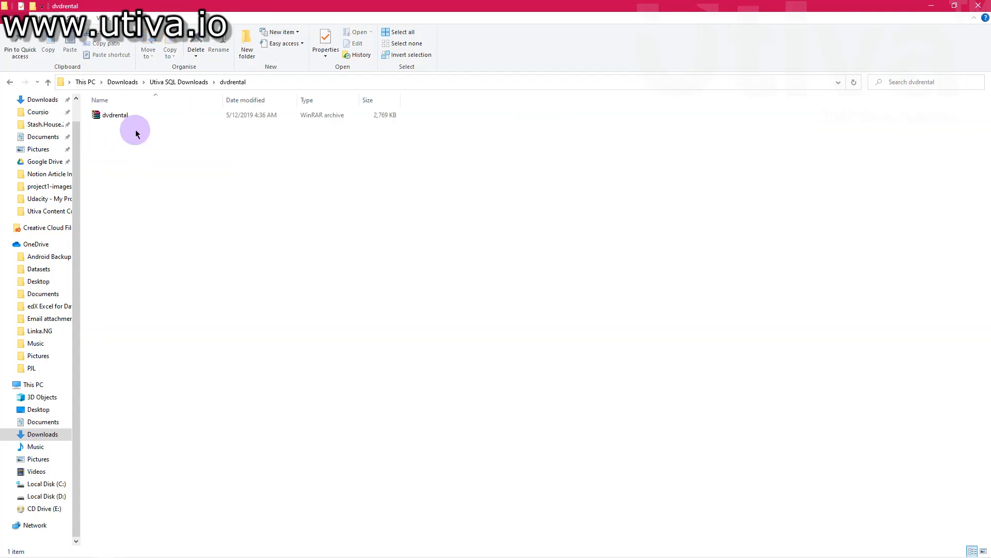
pyautogui.click(155, 117)
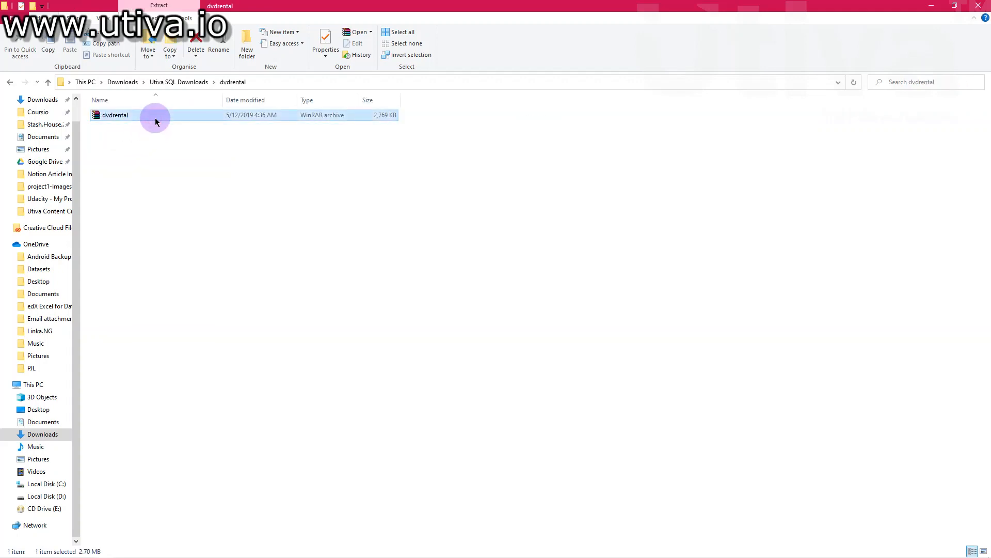
pyautogui.rightClick(197, 116)
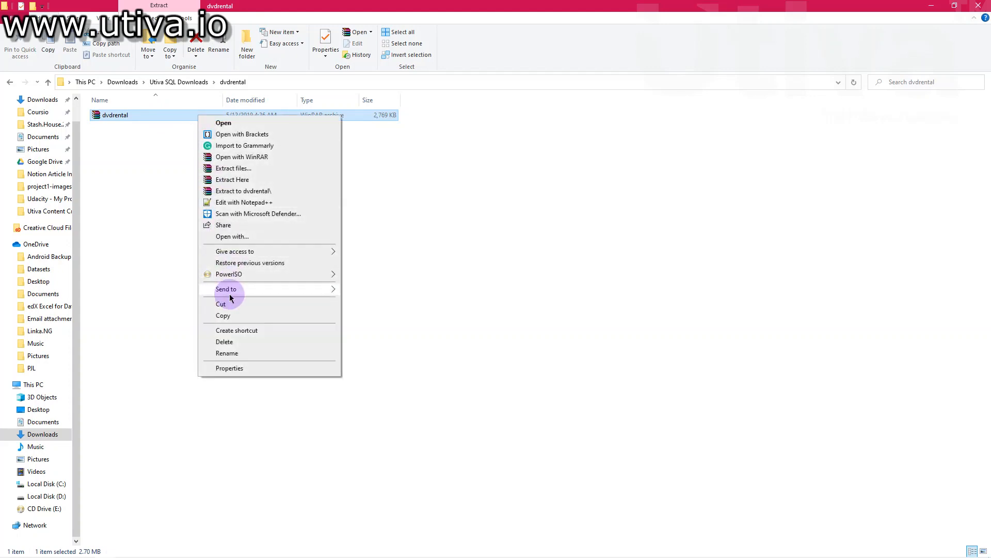
pyautogui.click(228, 367)
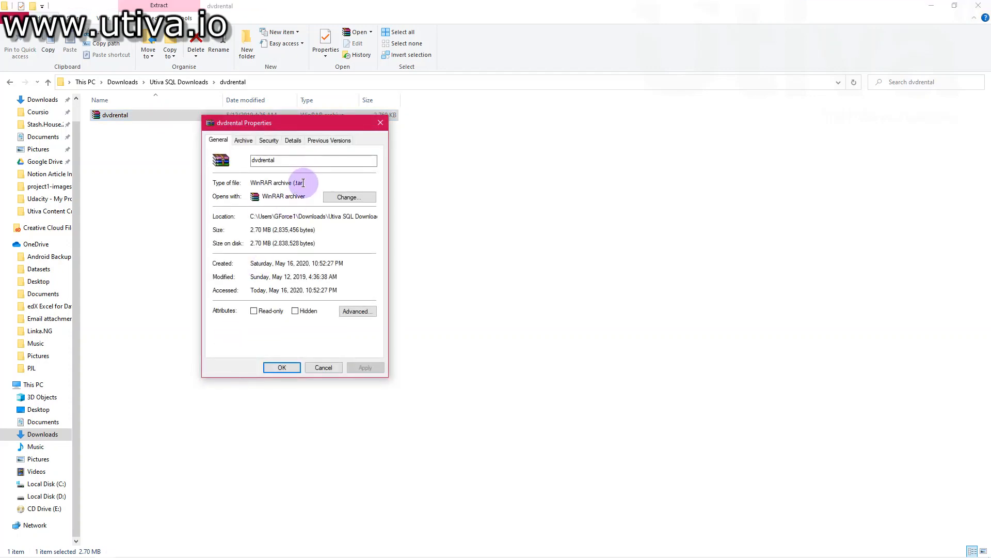
pyautogui.moveTo(303, 183); pyautogui.dragTo(295, 183)
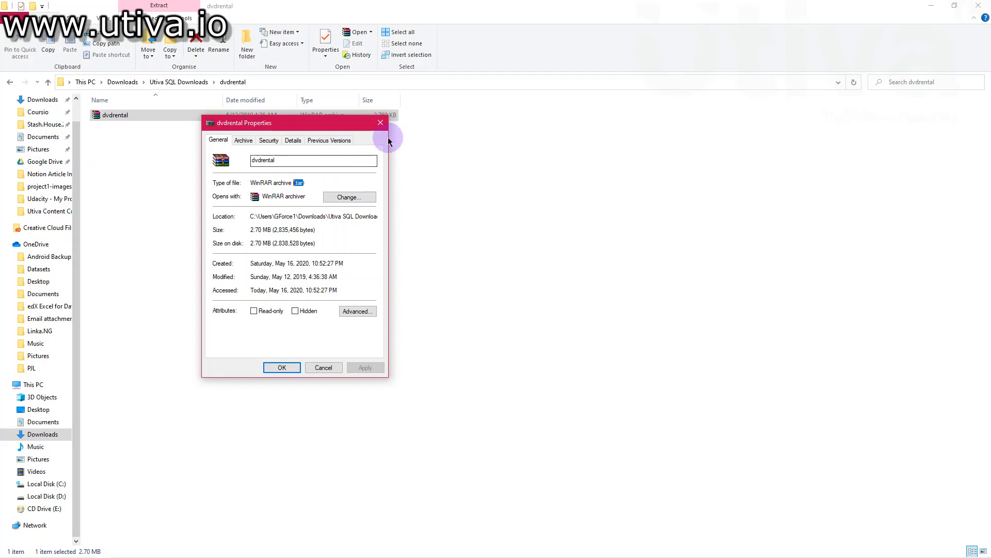
pyautogui.click(381, 123)
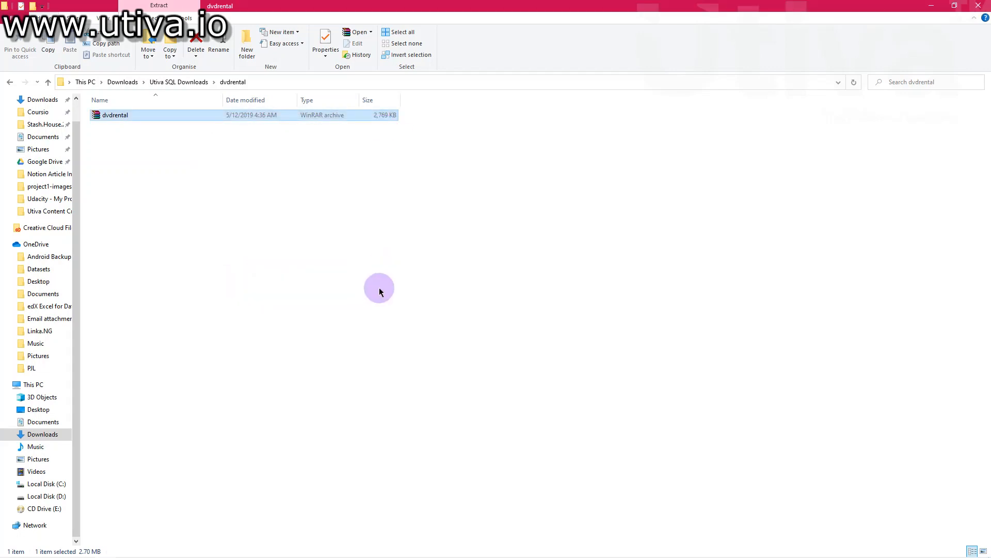
# Step: Switch back to pgAdmin and collapse and re-expand the Databases group under PostgreSQL 12
pyautogui.hotkey('alt', 'Tab')
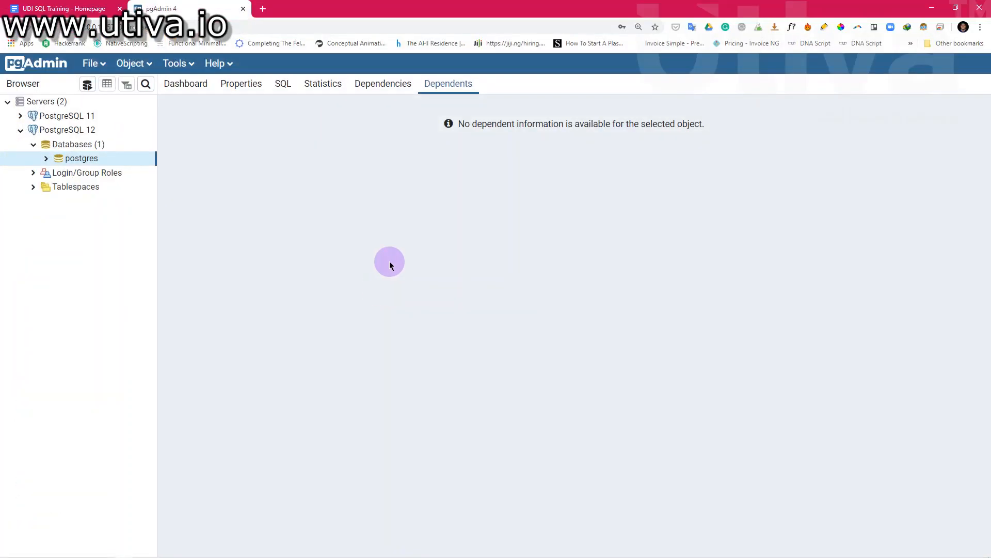
pyautogui.click(34, 146)
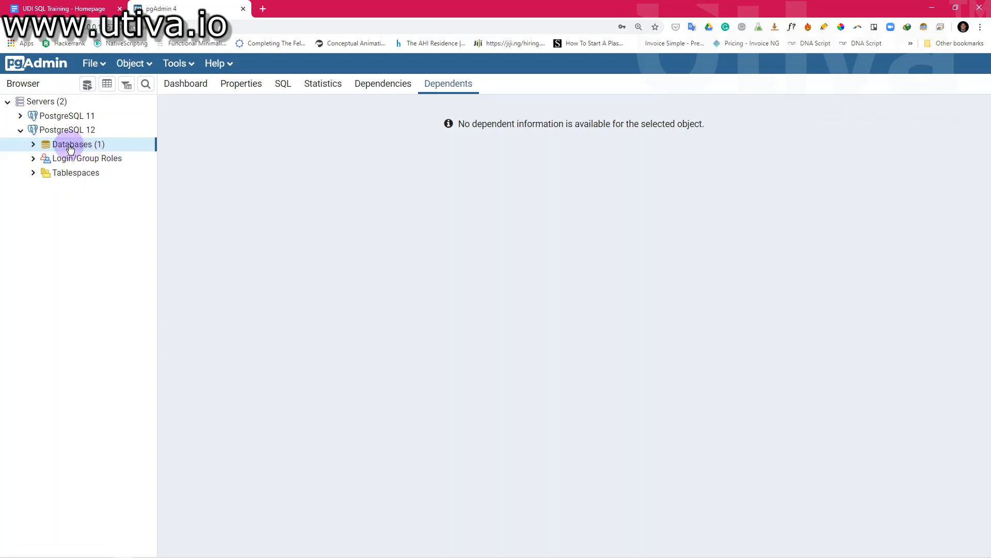
pyautogui.click(34, 148)
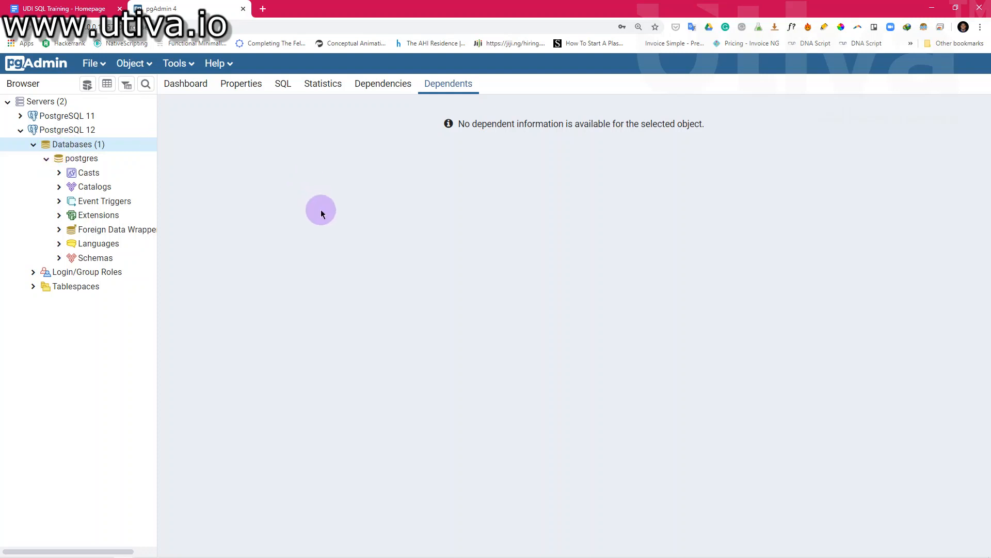
# Step: Collapse the postgres database's branch and select the Databases group under PostgreSQL 12
pyautogui.click(34, 146)
pyautogui.click(34, 146)
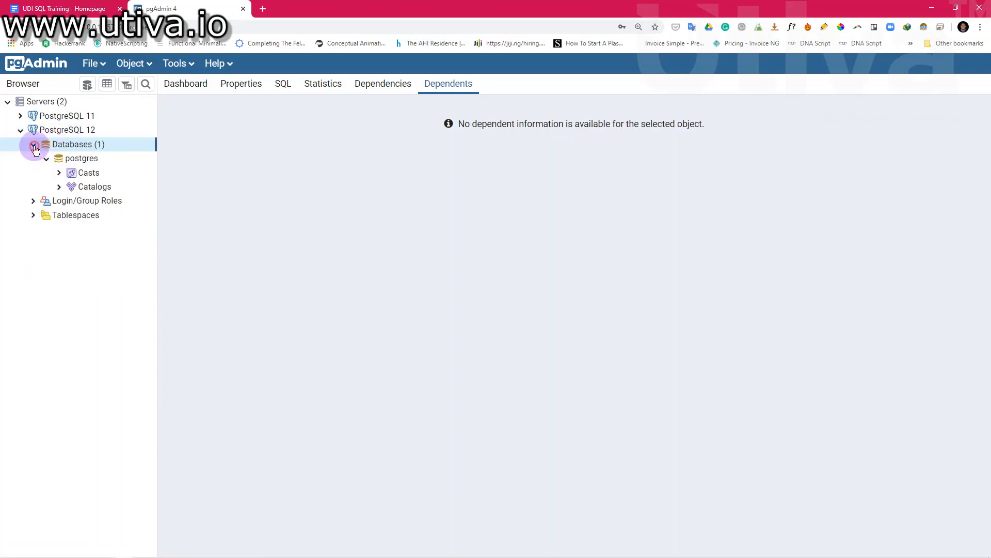
pyautogui.click(45, 160)
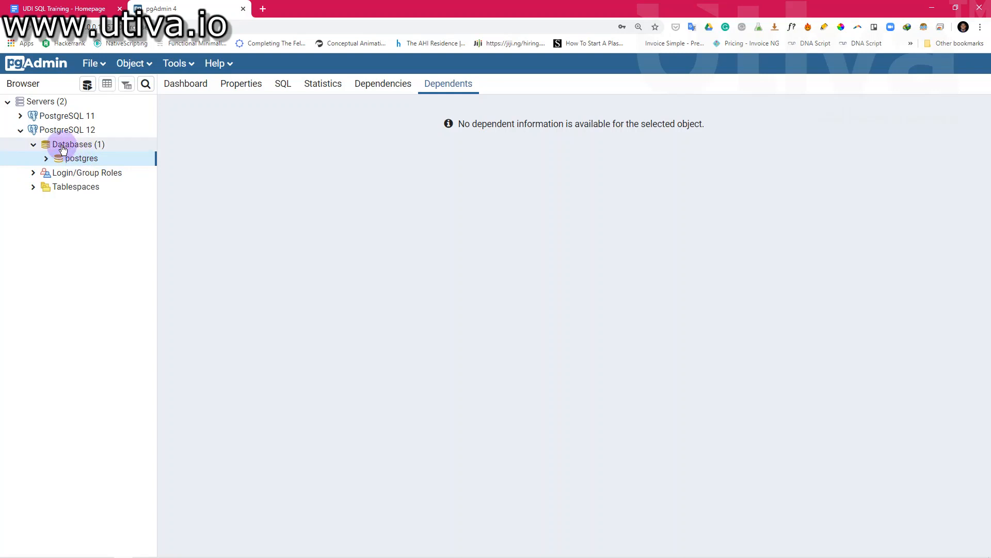
pyautogui.click(62, 150)
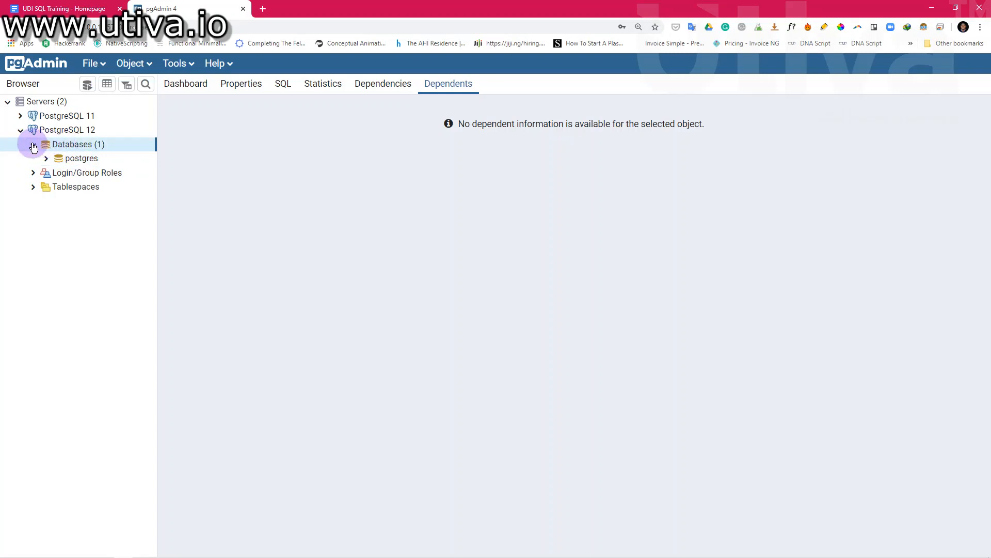
# Step: Create a new database named "DVD Rental" on the PostgreSQL 12 server
pyautogui.click(142, 67)
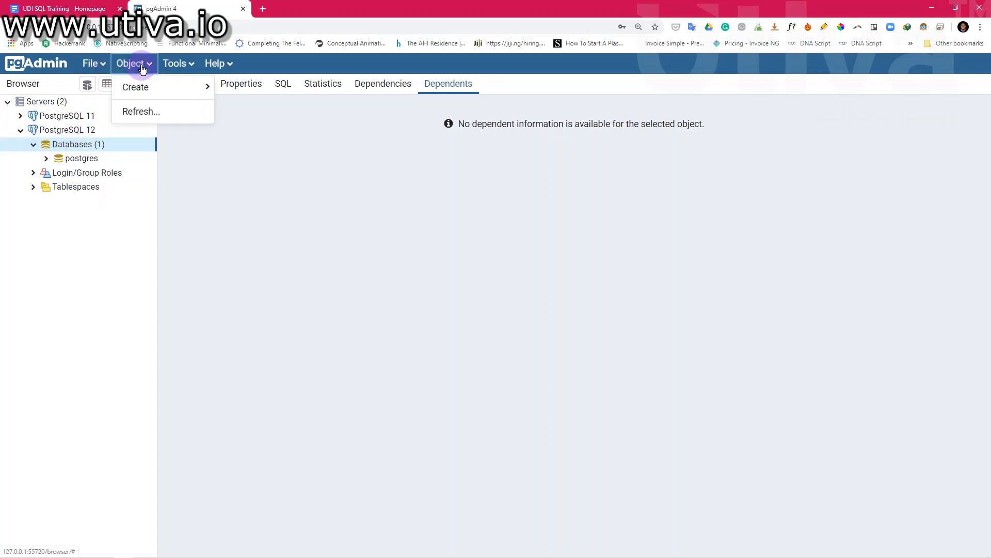
pyautogui.click(182, 89)
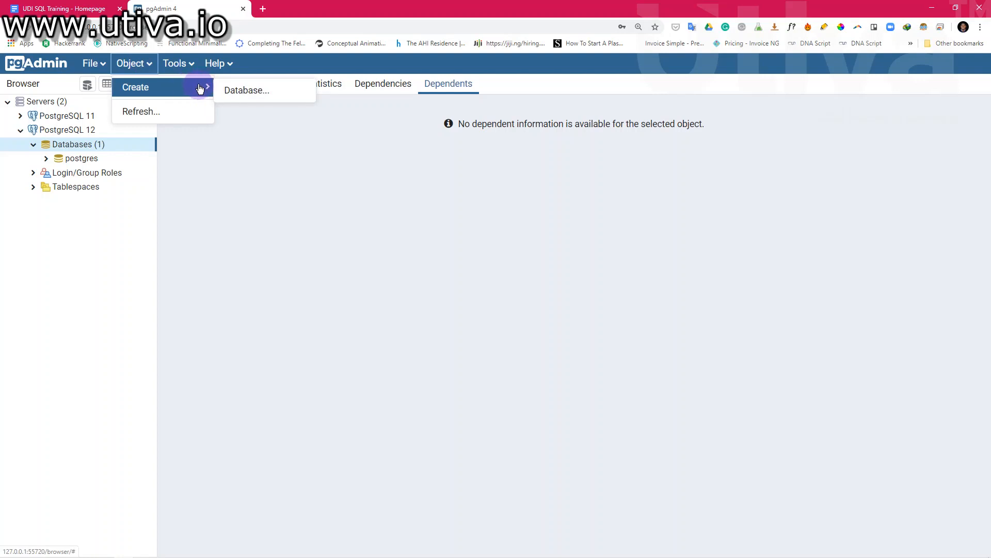
pyautogui.click(261, 92)
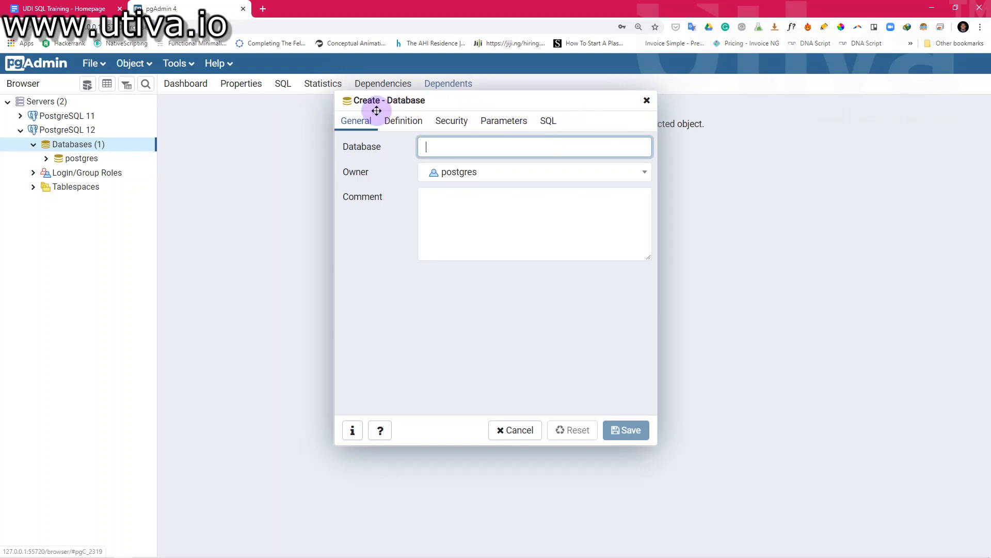
pyautogui.click(433, 152)
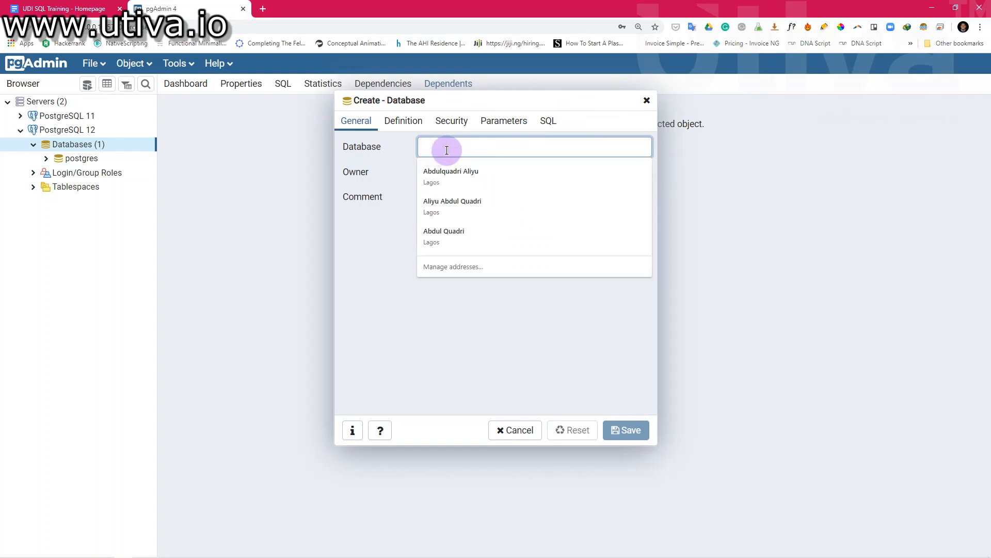
pyautogui.write('DVD')
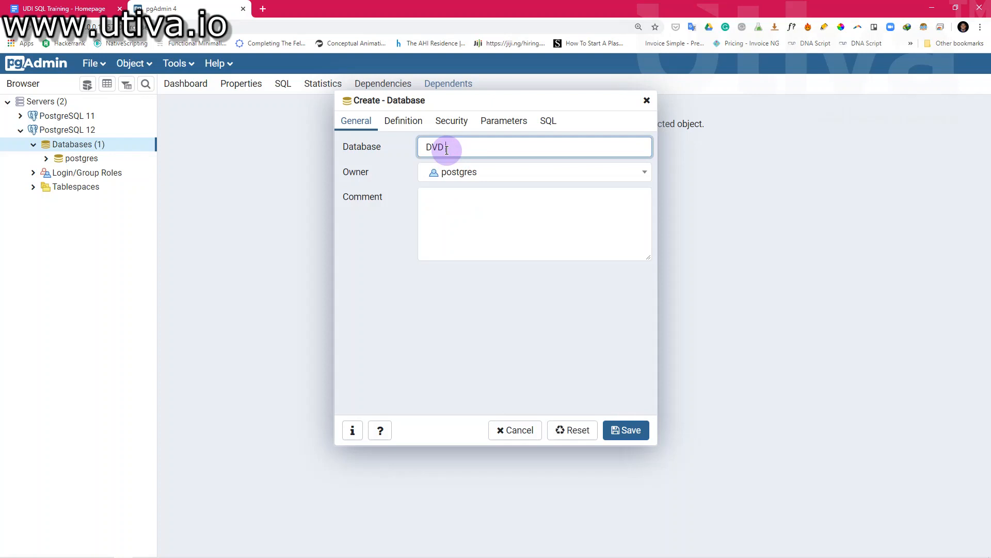
pyautogui.write(' Rental')
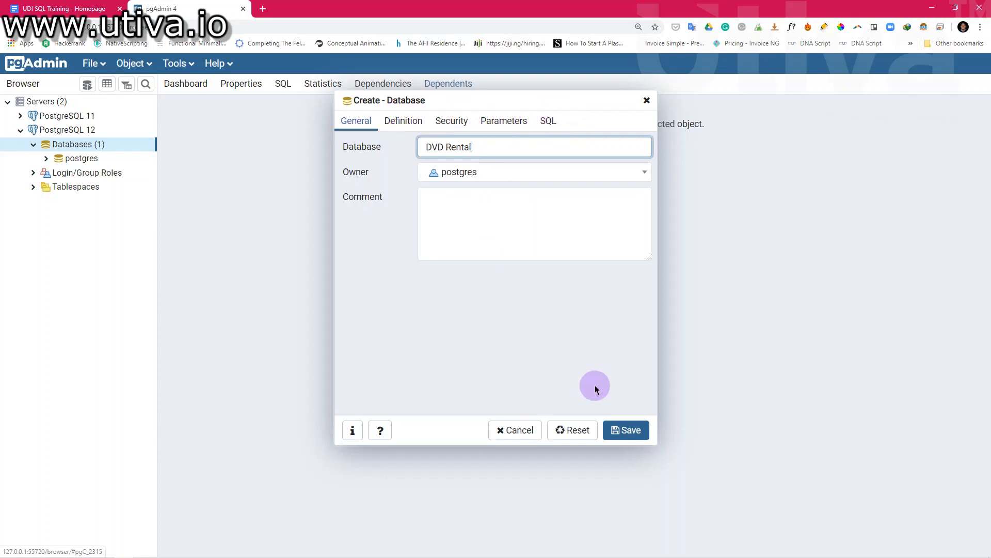
pyautogui.click(623, 430)
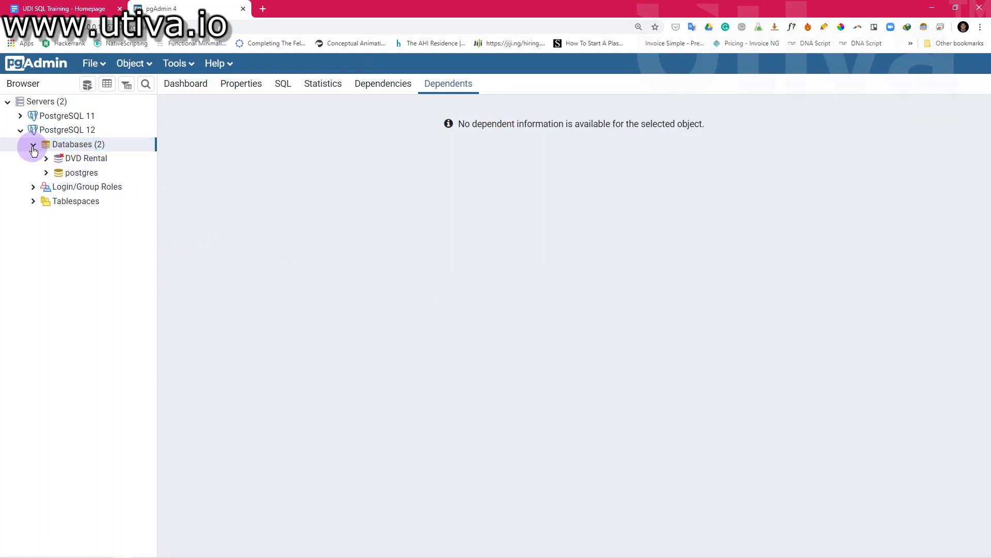
# Step: Refresh the Databases group under PostgreSQL 12 several times
pyautogui.rightClick(56, 147)
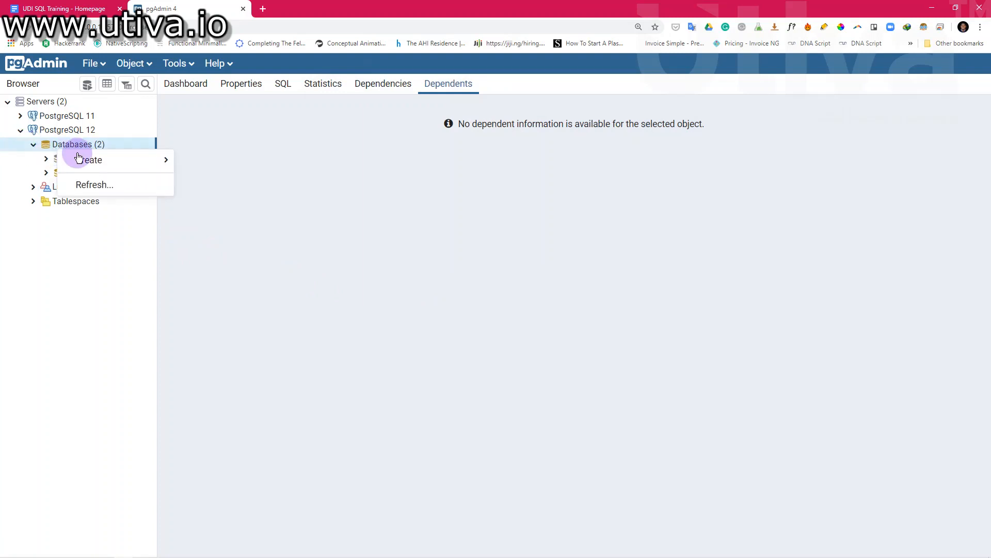
pyautogui.click(80, 191)
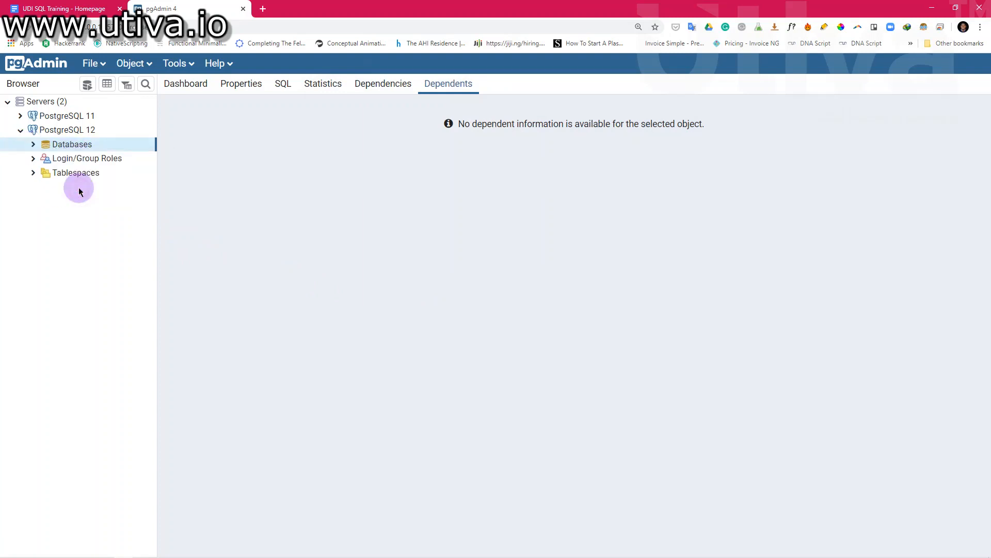
pyautogui.rightClick(86, 150)
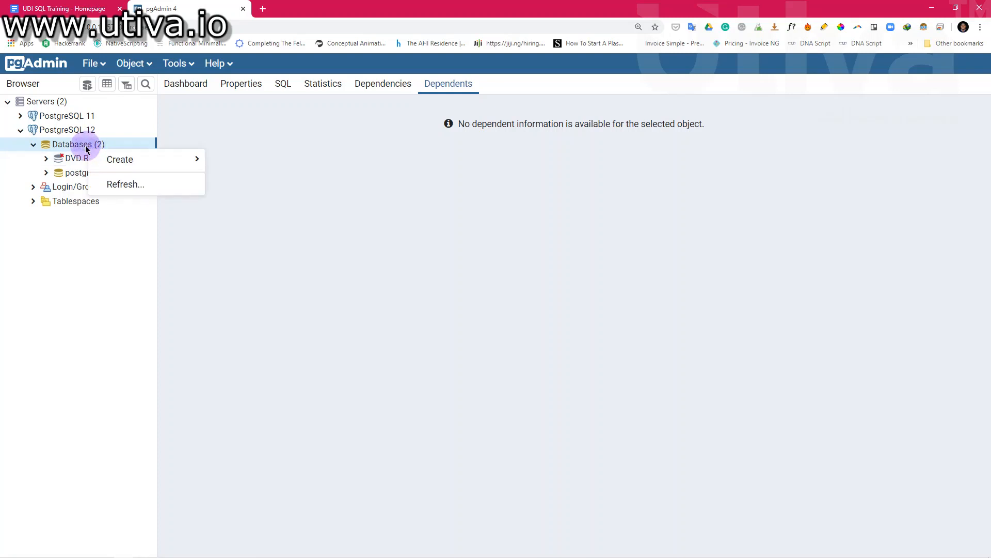
pyautogui.click(124, 185)
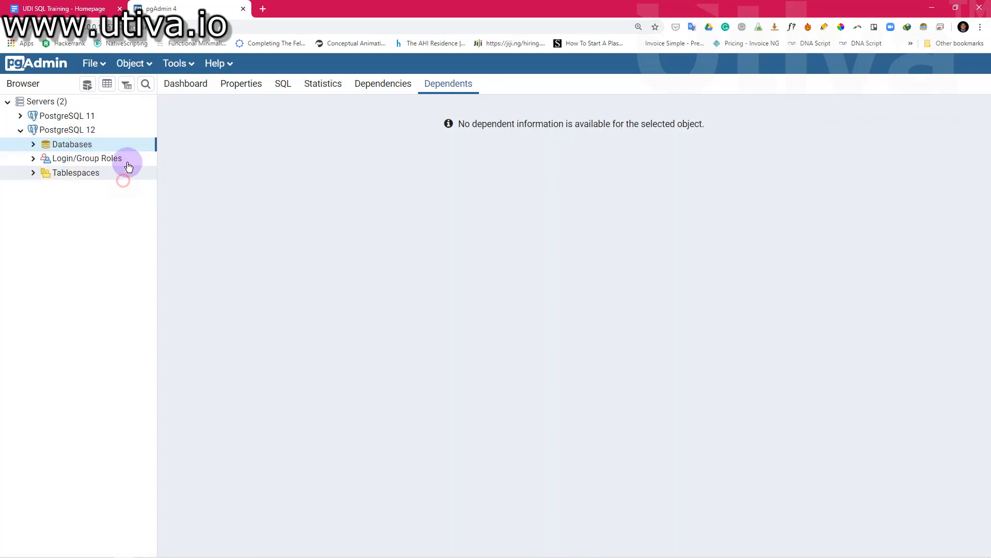
pyautogui.click(136, 69)
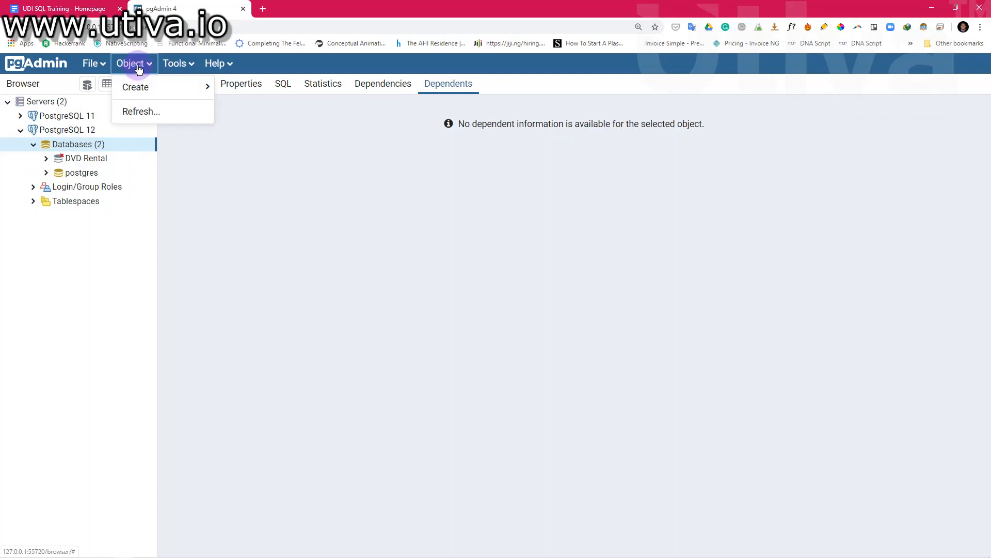
pyautogui.click(135, 110)
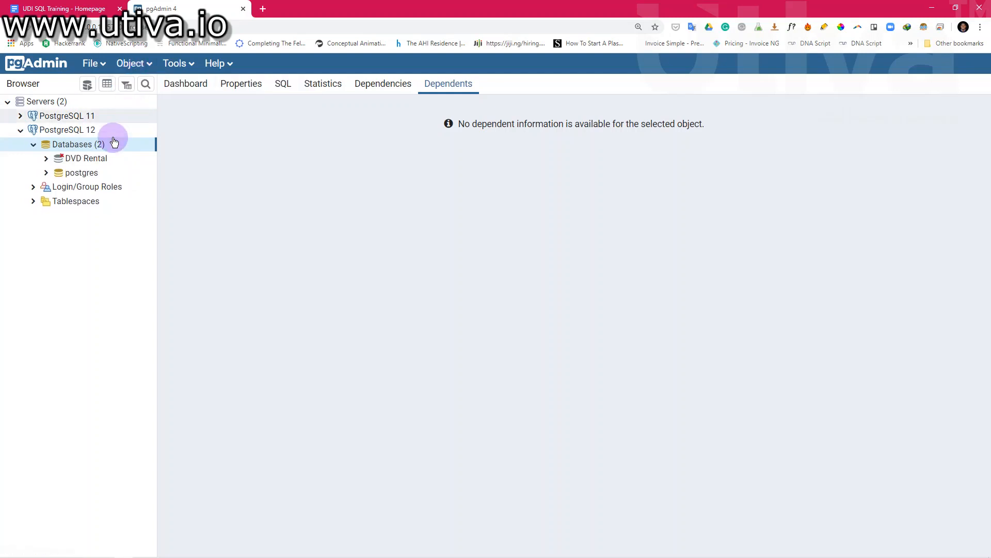
pyautogui.rightClick(73, 151)
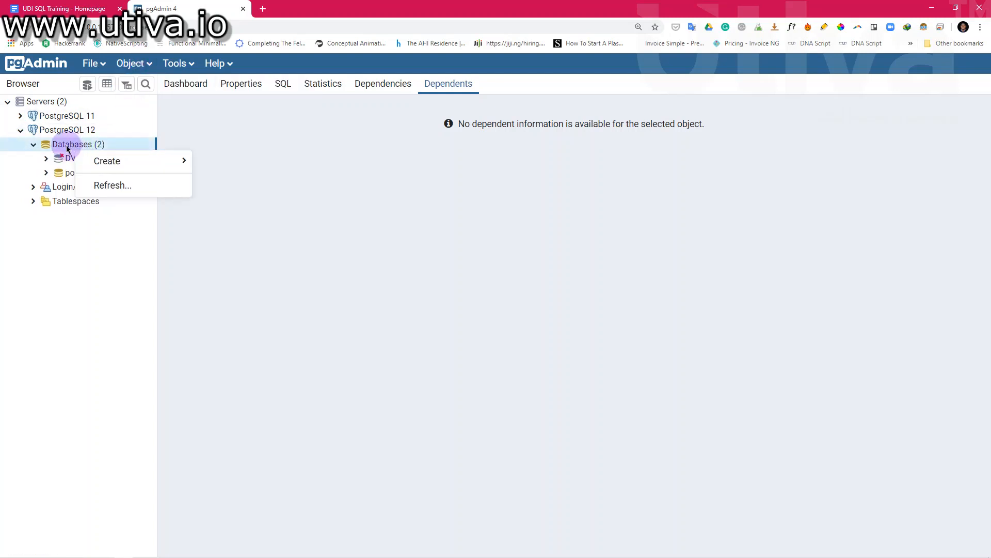
pyautogui.click(103, 185)
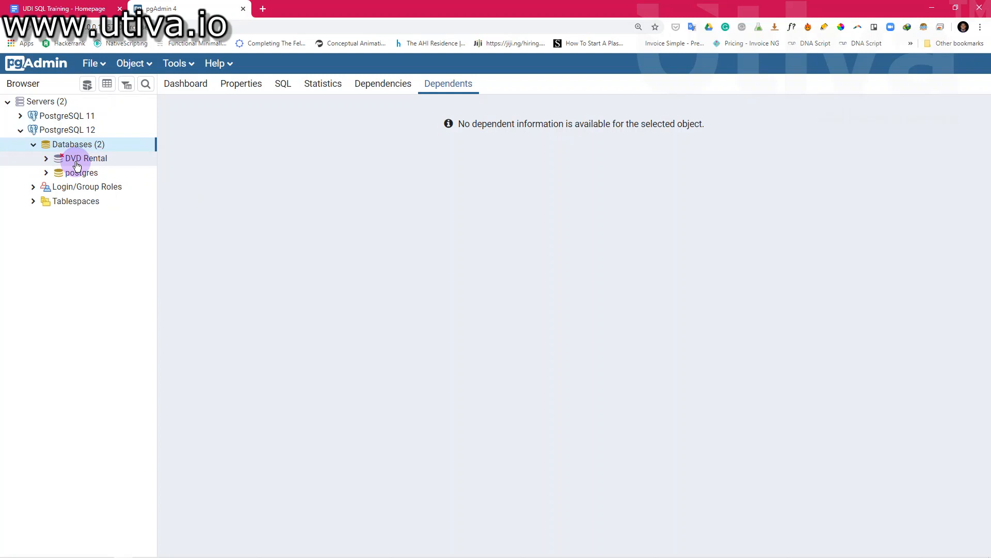
# Step: Connect to the DVD Rental database and open its Restore dialog, reviewing the restore options before returning to the general settings
pyautogui.click(76, 162)
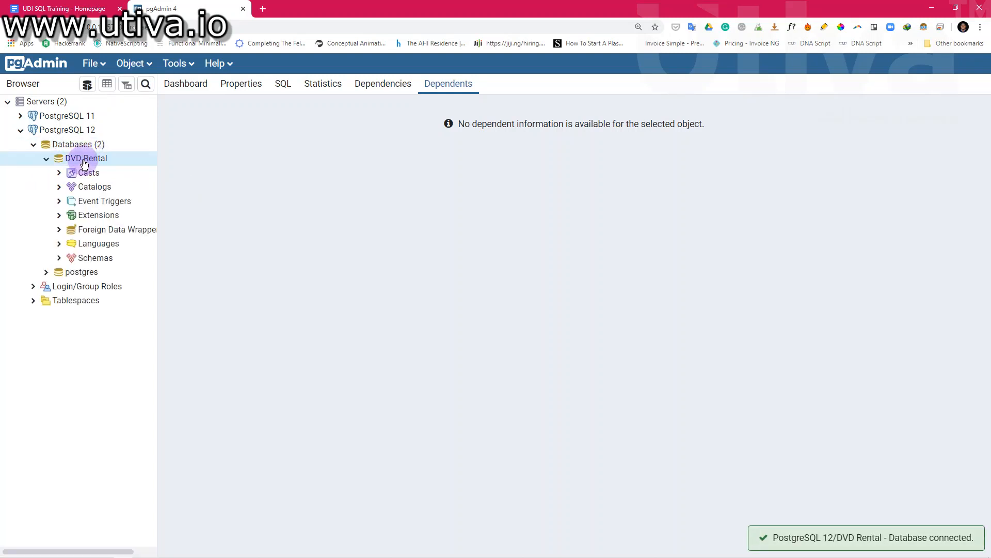
pyautogui.click(47, 160)
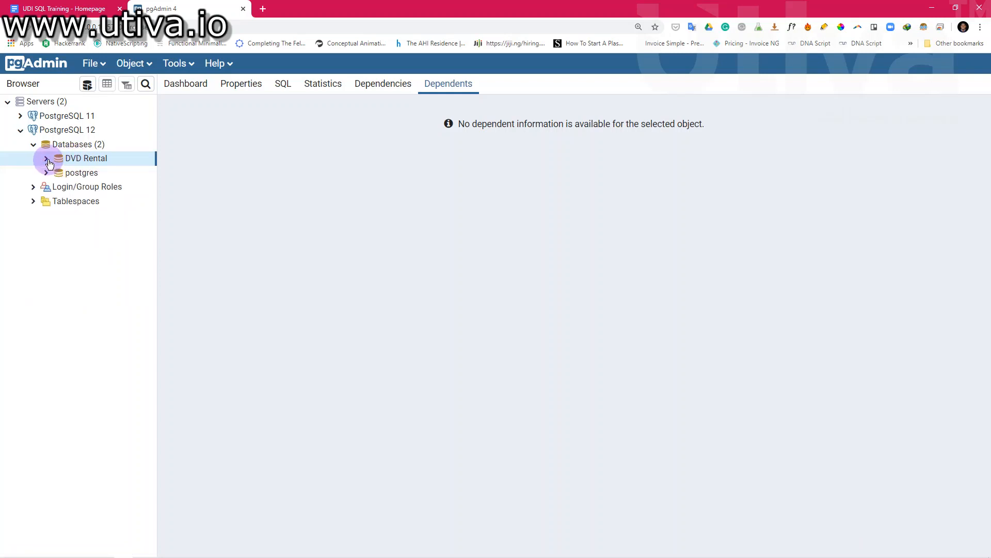
pyautogui.rightClick(83, 161)
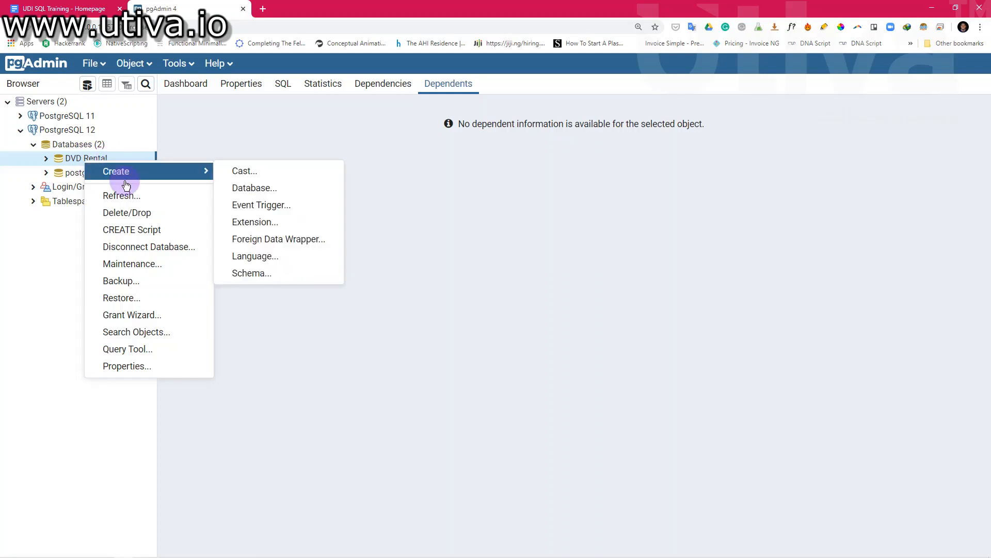
pyautogui.click(137, 299)
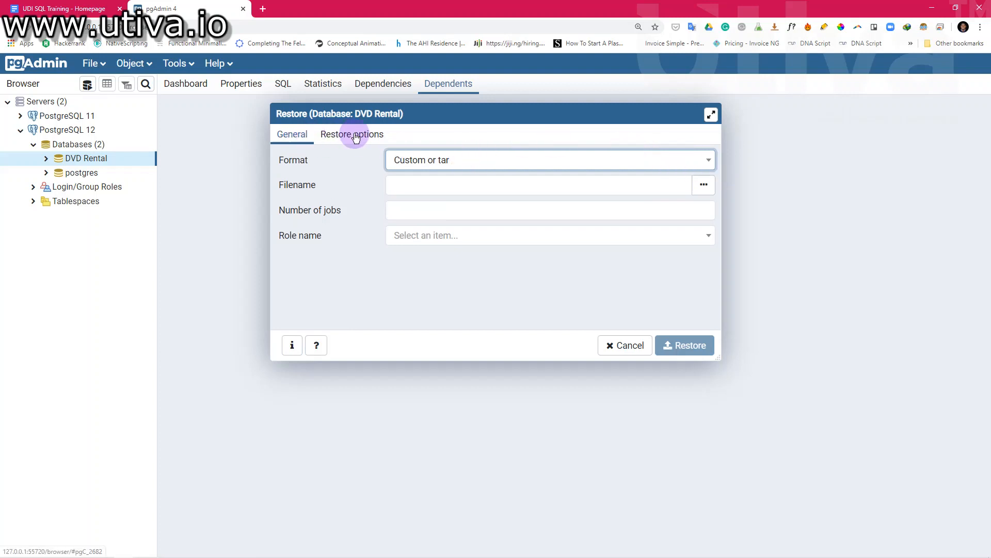
pyautogui.click(328, 142)
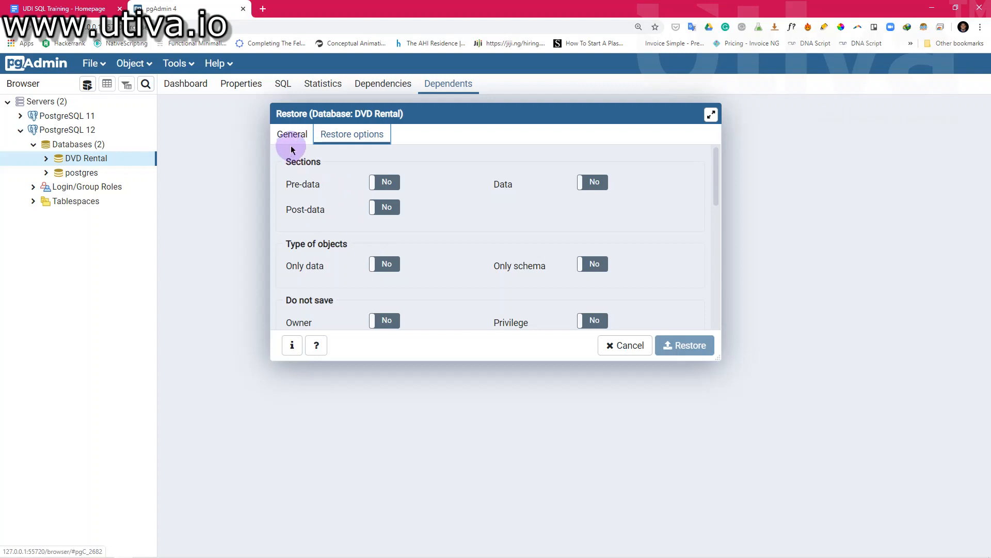
pyautogui.click(293, 139)
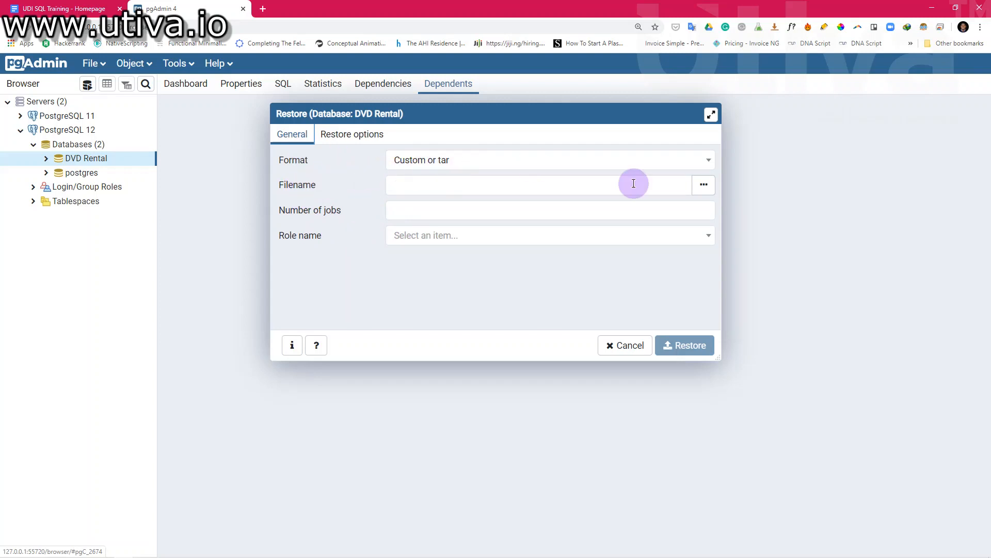
# Step: Browse for the restore file and navigate to the Utiva SQL Downloads folder inside Downloads
pyautogui.click(704, 188)
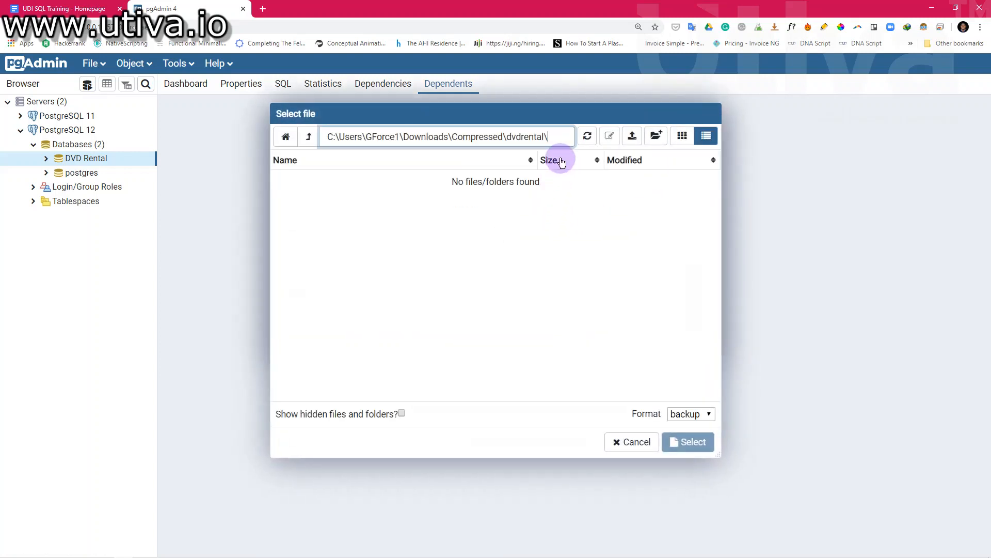
pyautogui.click(310, 138)
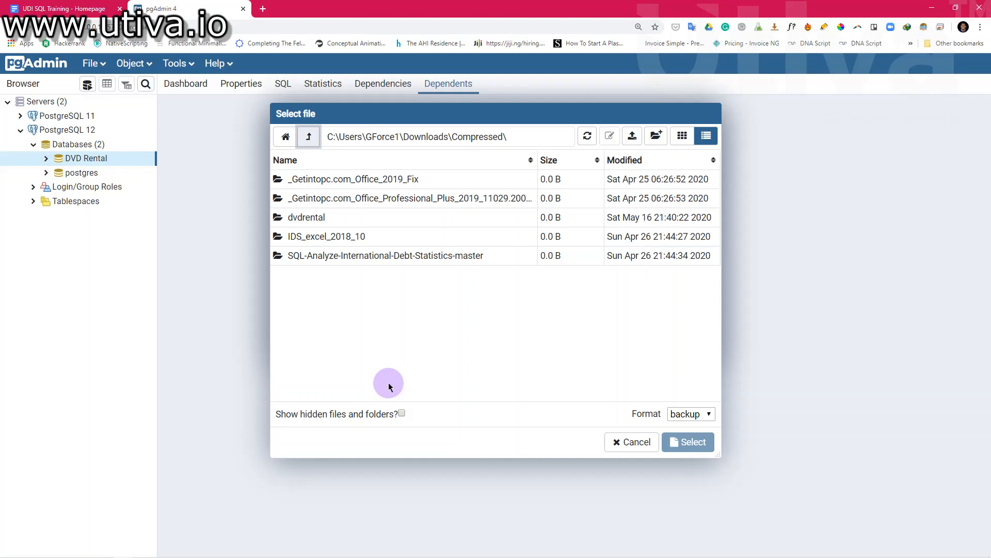
pyautogui.click(312, 140)
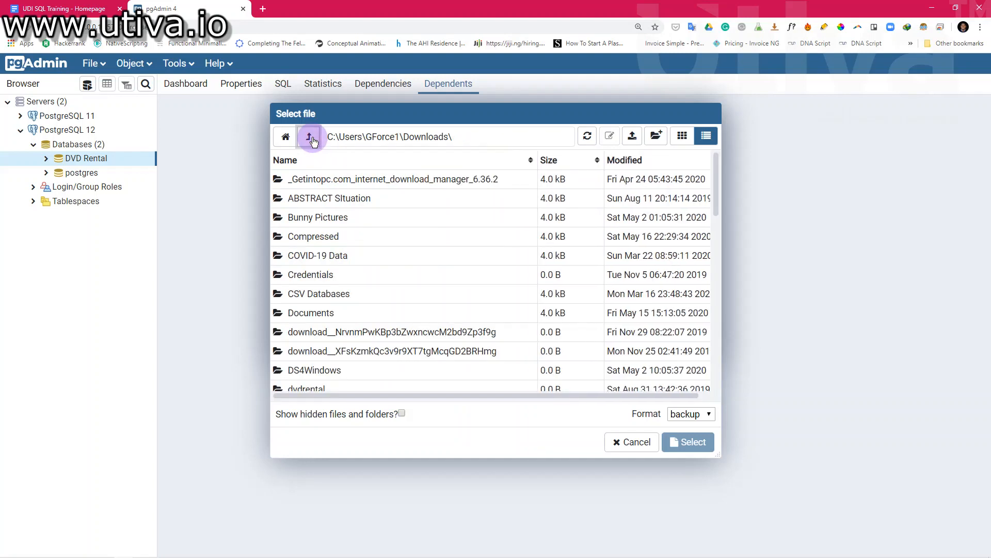
pyautogui.click(310, 137)
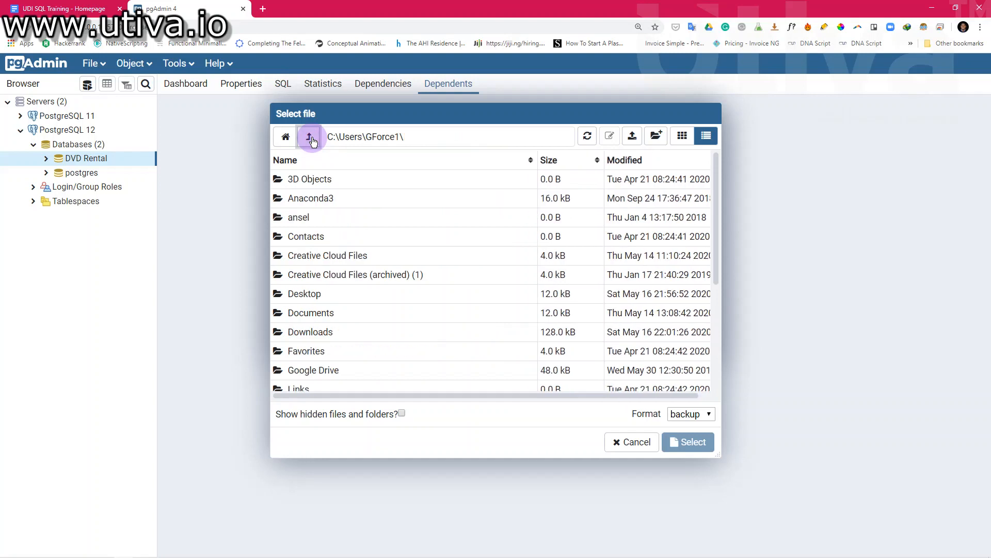
pyautogui.doubleClick(316, 334)
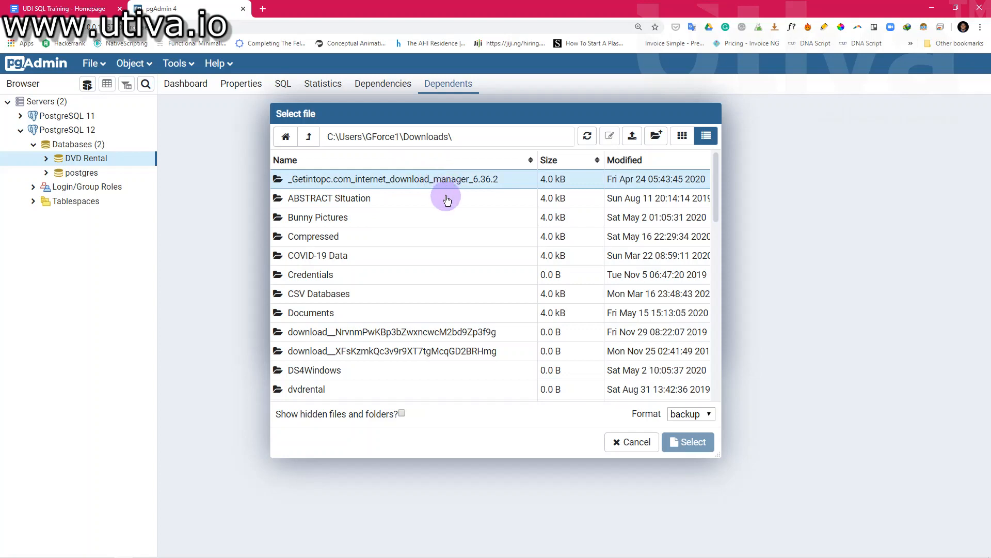
pyautogui.scroll(-5, 437, 262)
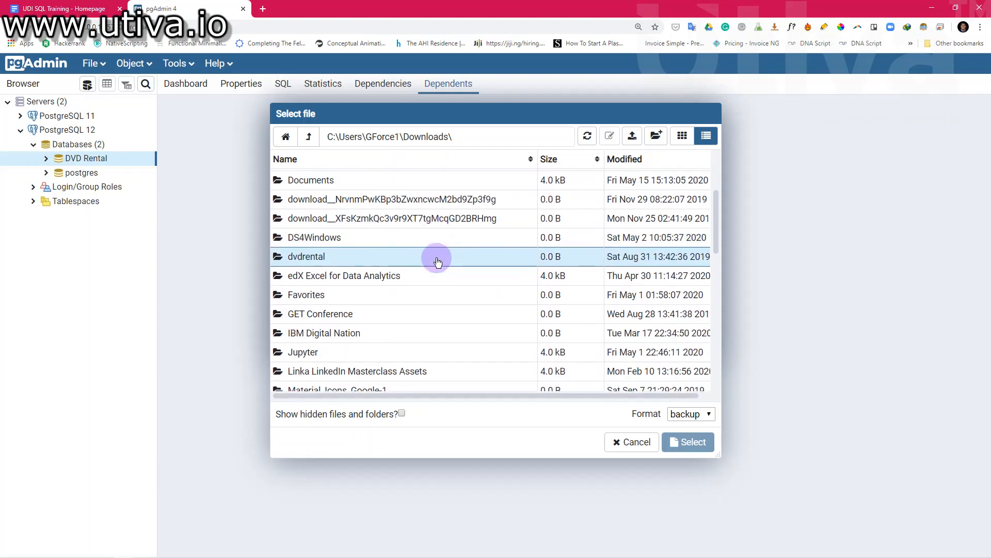
pyautogui.scroll(-5, 437, 262)
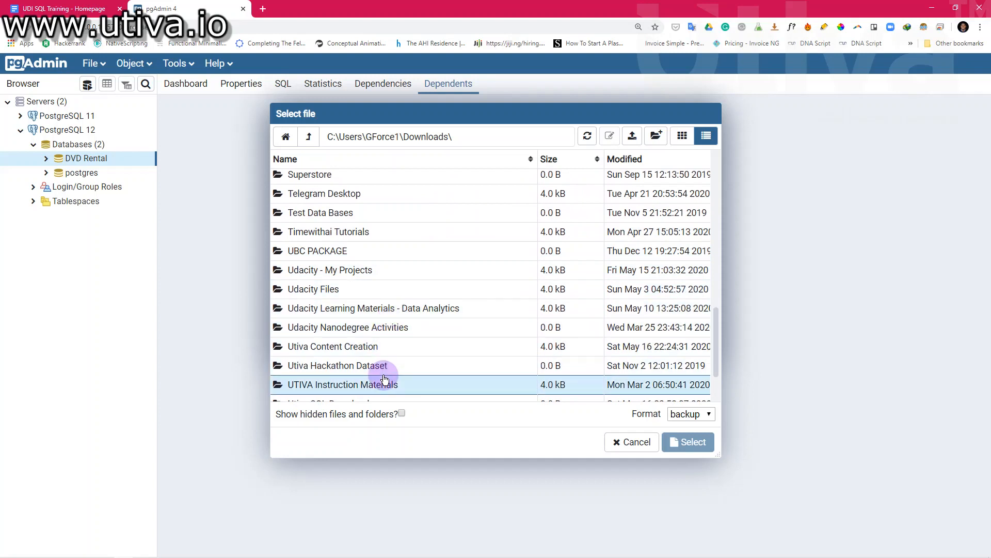
pyautogui.scroll(-2, 427, 282)
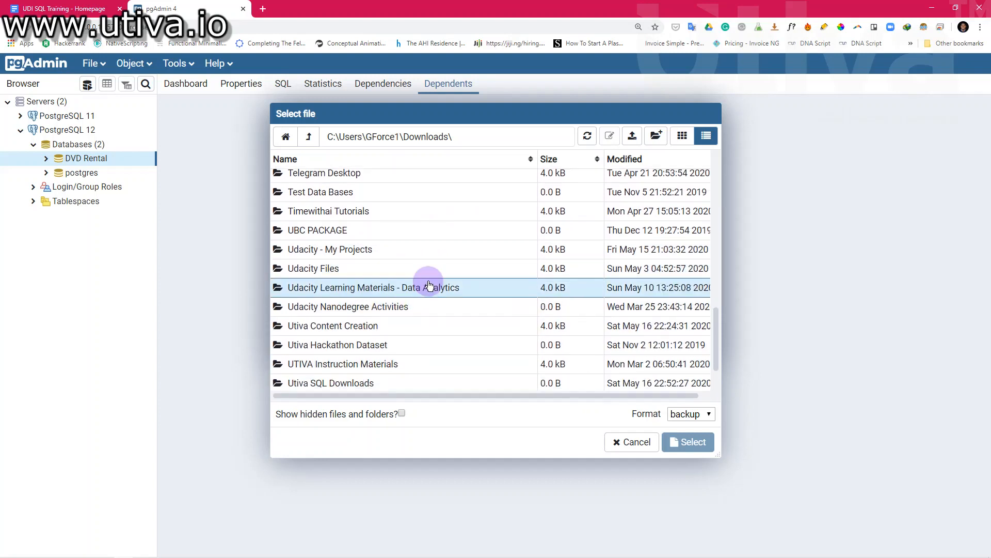
pyautogui.doubleClick(393, 333)
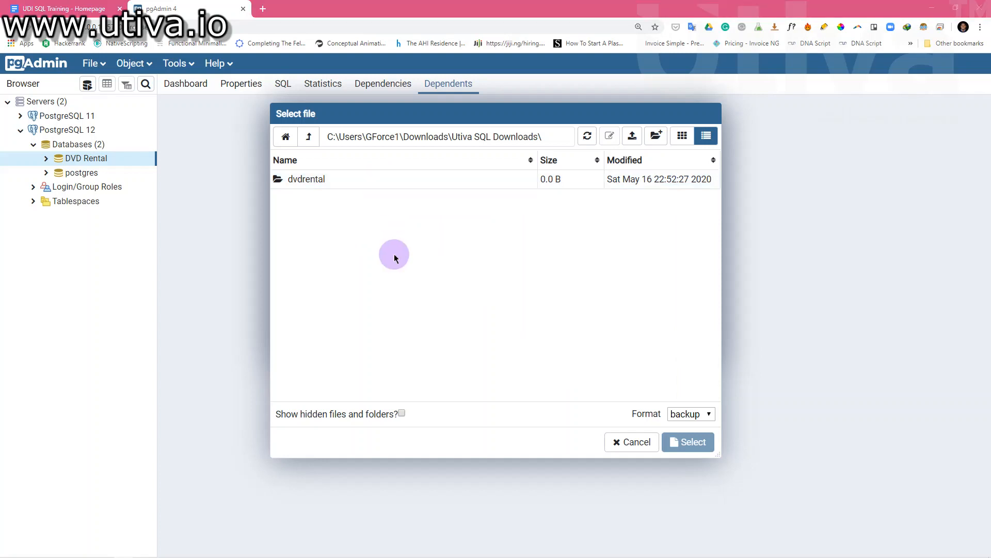
# Step: Switch to File Explorer, check the extracted dvdrental folder inside Utiva SQL Downloads, and return to pgAdmin's file selection
pyautogui.hotkey('alt', 'Tab')
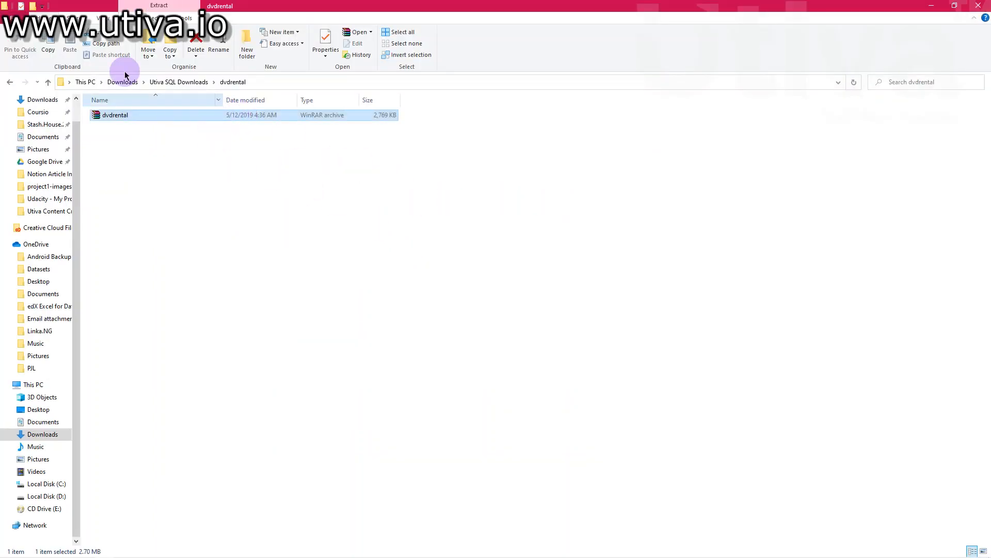
pyautogui.click(48, 81)
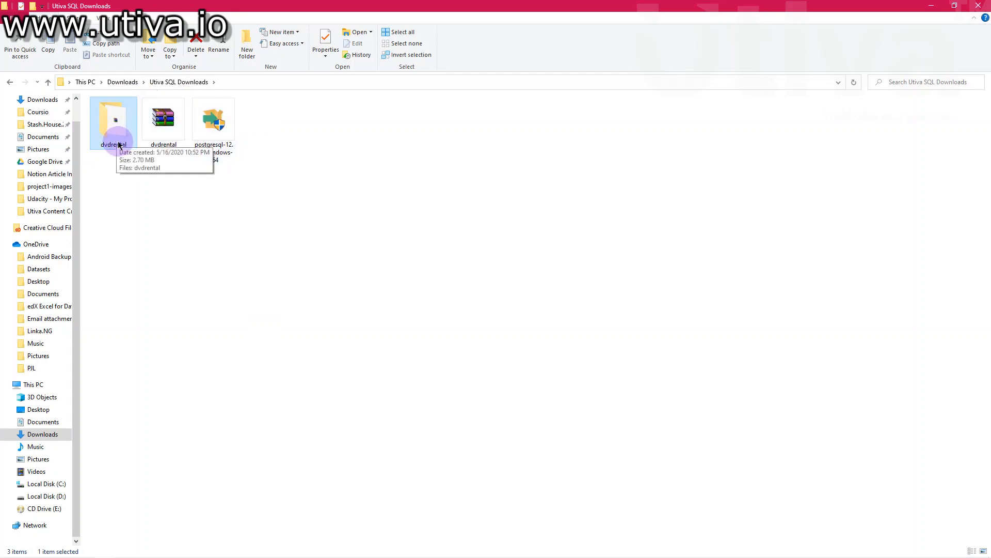
pyautogui.hotkey('alt', 'Tab')
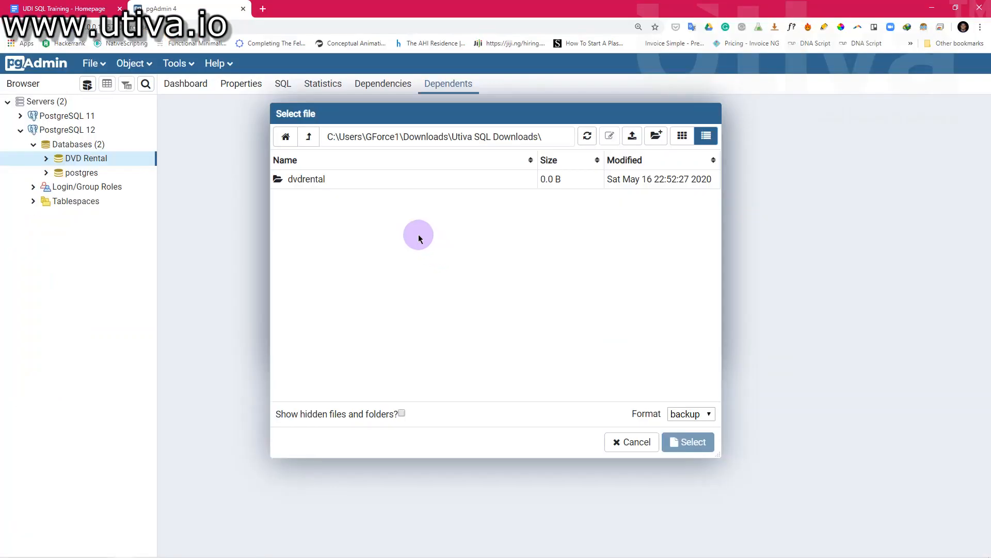
# Step: Show all file formats in the dvdrental folder, choose dvdrental.tar and restore it into the DVD Rental database
pyautogui.doubleClick(374, 191)
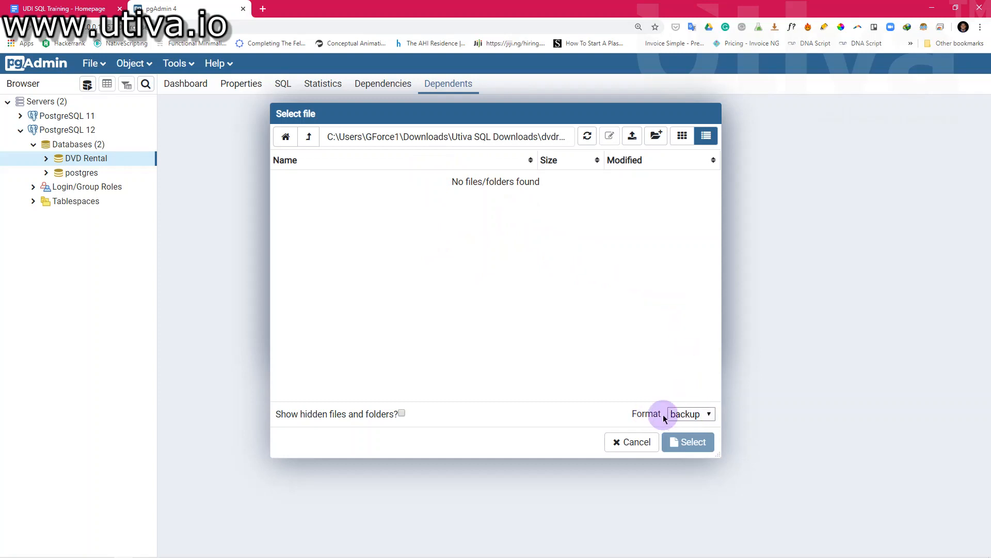
pyautogui.click(696, 416)
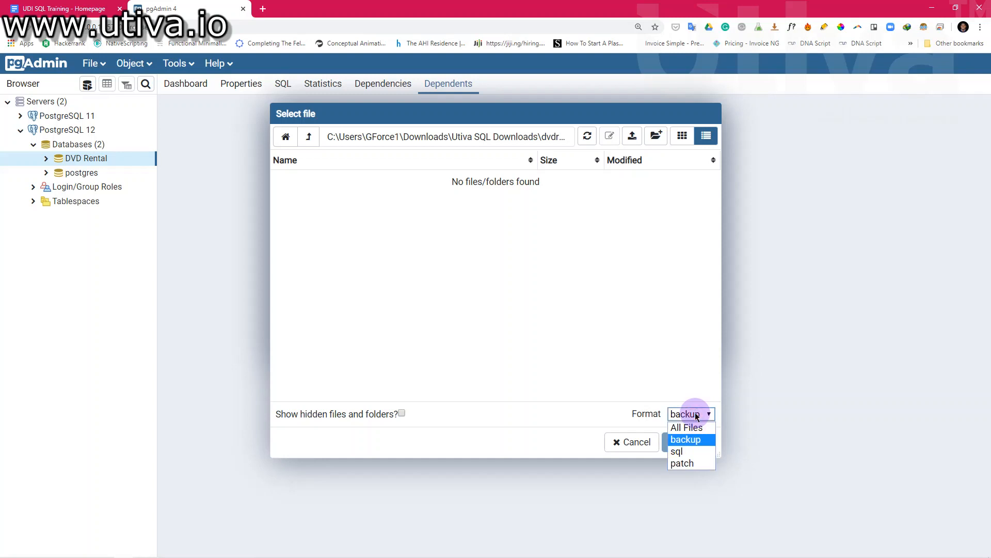
pyautogui.click(695, 428)
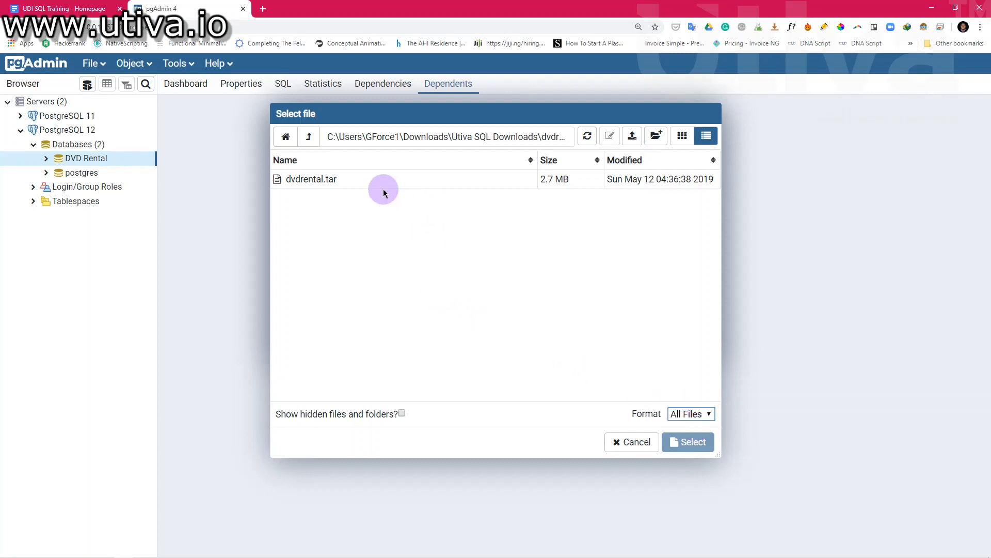
pyautogui.doubleClick(335, 181)
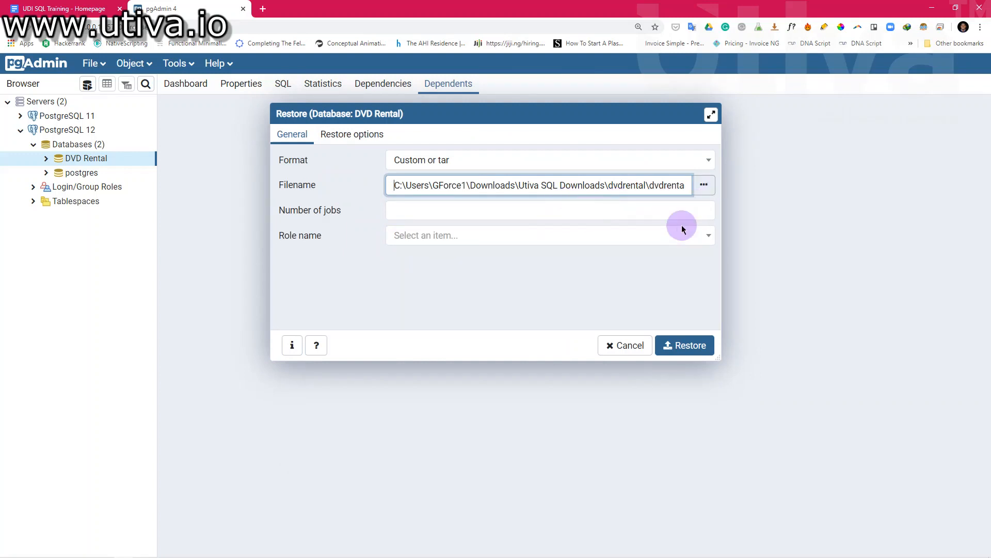
pyautogui.click(688, 346)
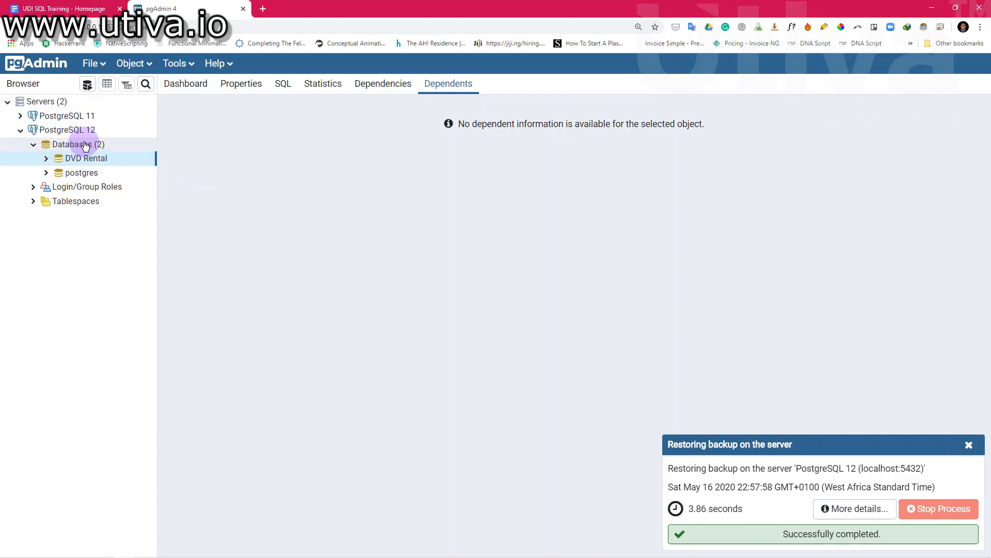
# Step: Refresh the DVD Rental database and expand it in the object tree
pyautogui.click(143, 68)
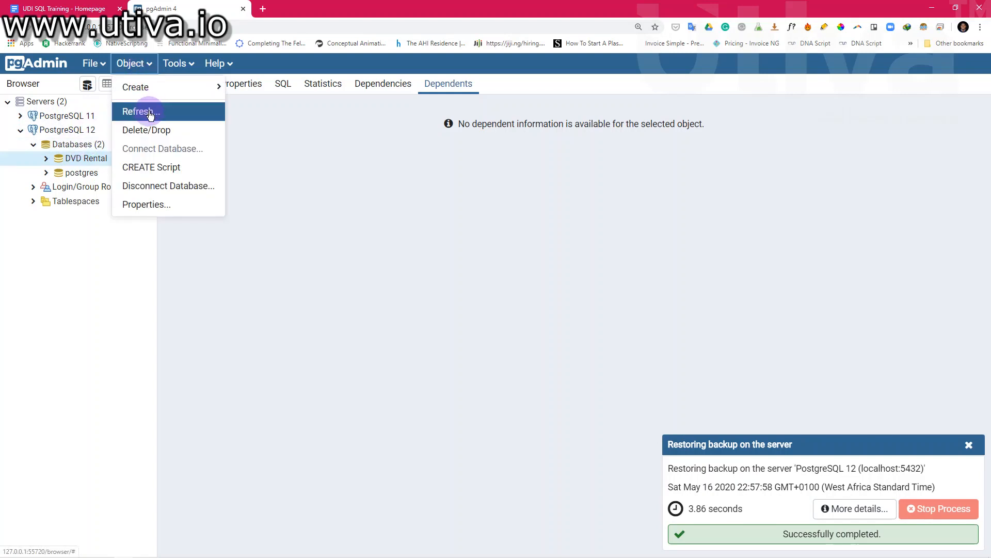
pyautogui.click(151, 114)
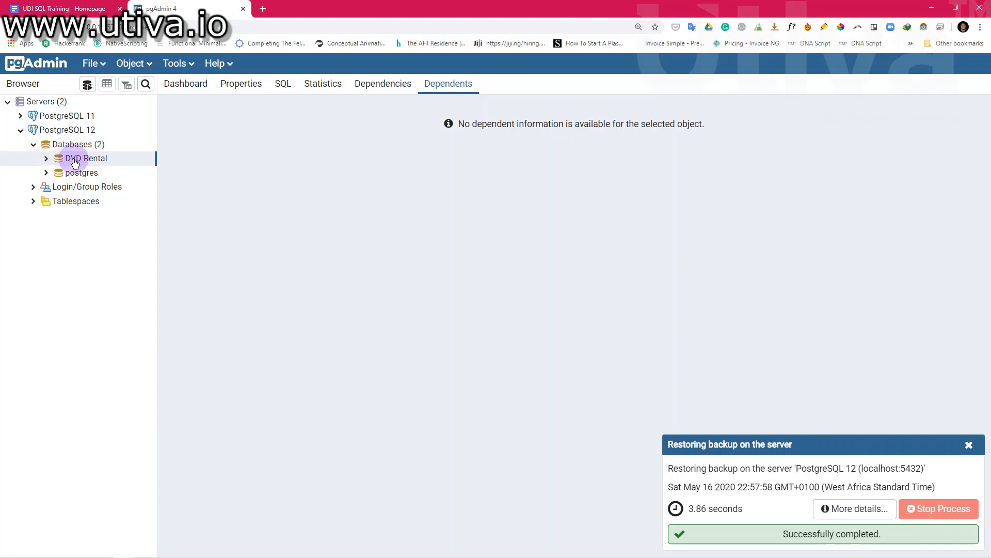
pyautogui.click(46, 162)
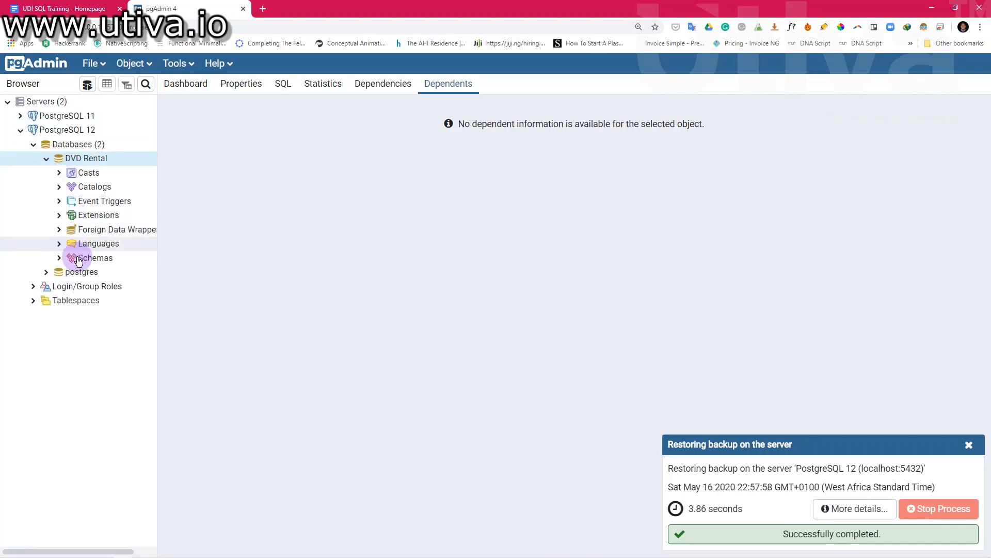
# Step: Expand Schemas, public and Tables under DVD Rental to list the restored tables, and dismiss the restore notification
pyautogui.click(60, 259)
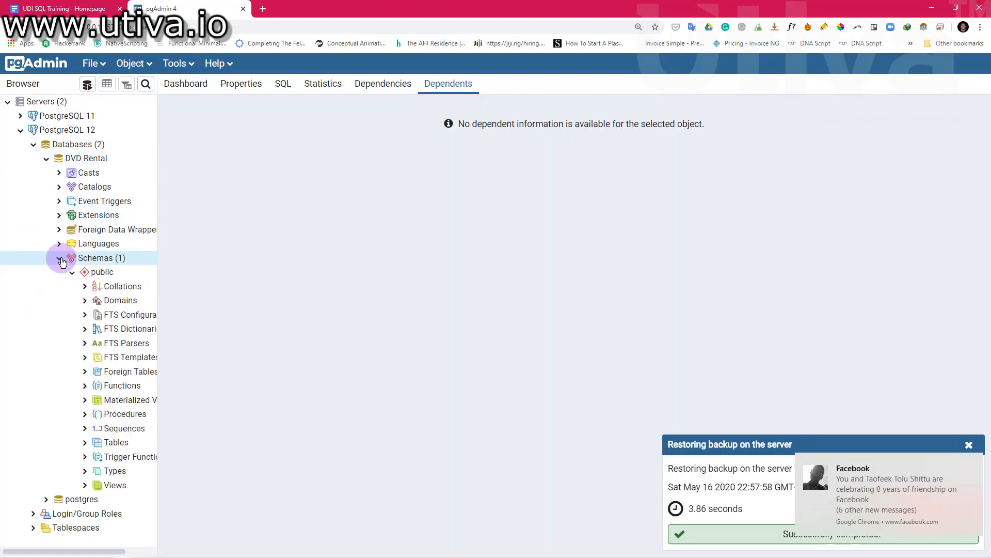
pyautogui.click(71, 273)
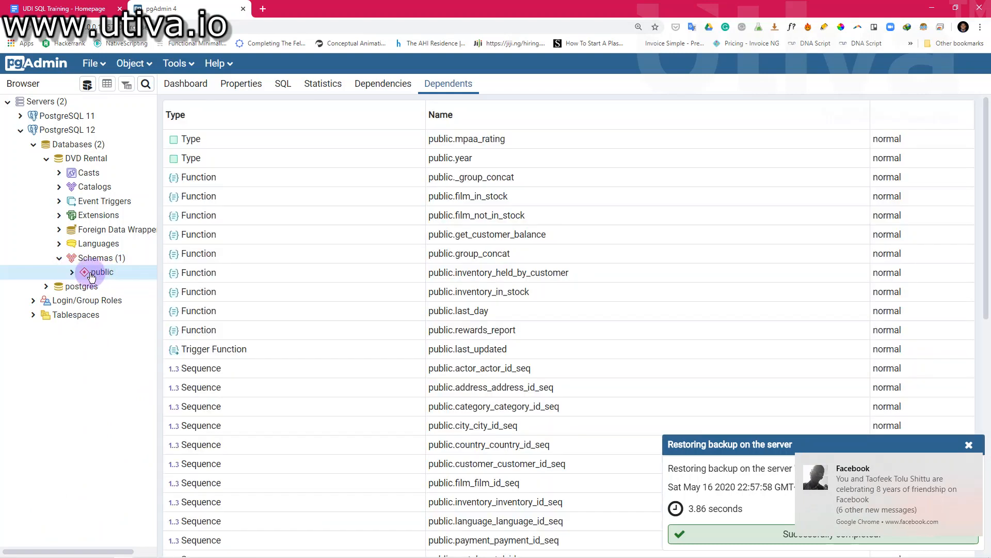
pyautogui.click(73, 273)
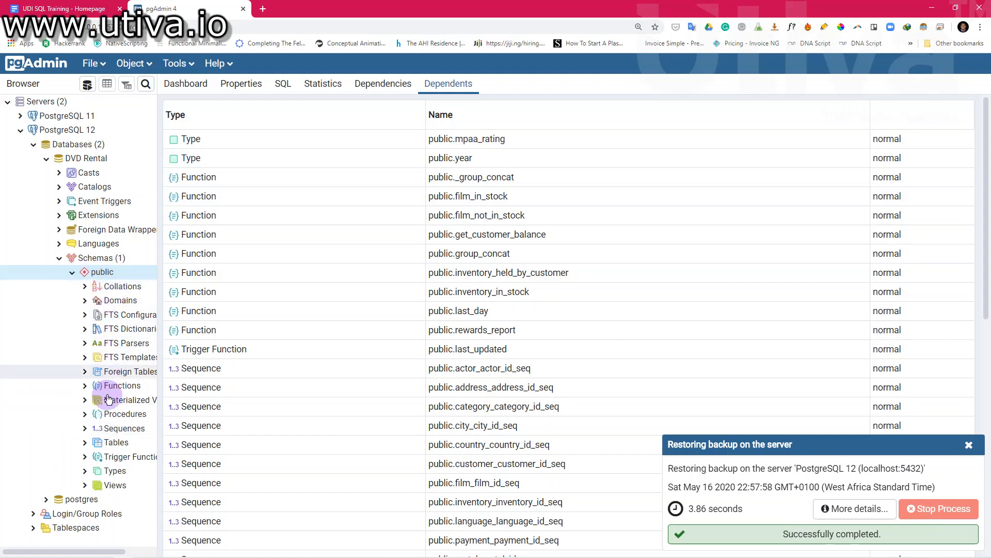
pyautogui.click(85, 444)
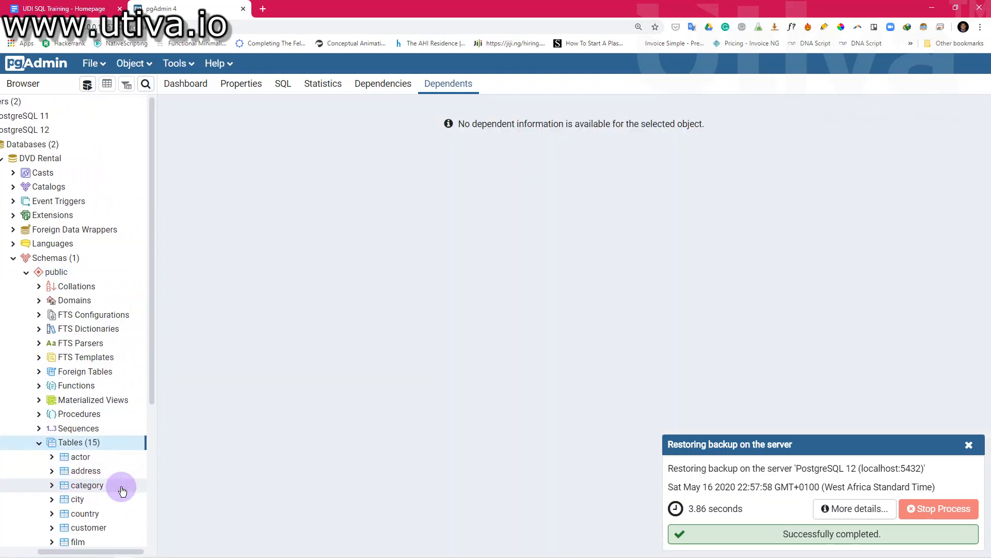
pyautogui.scroll(-3, 122, 488)
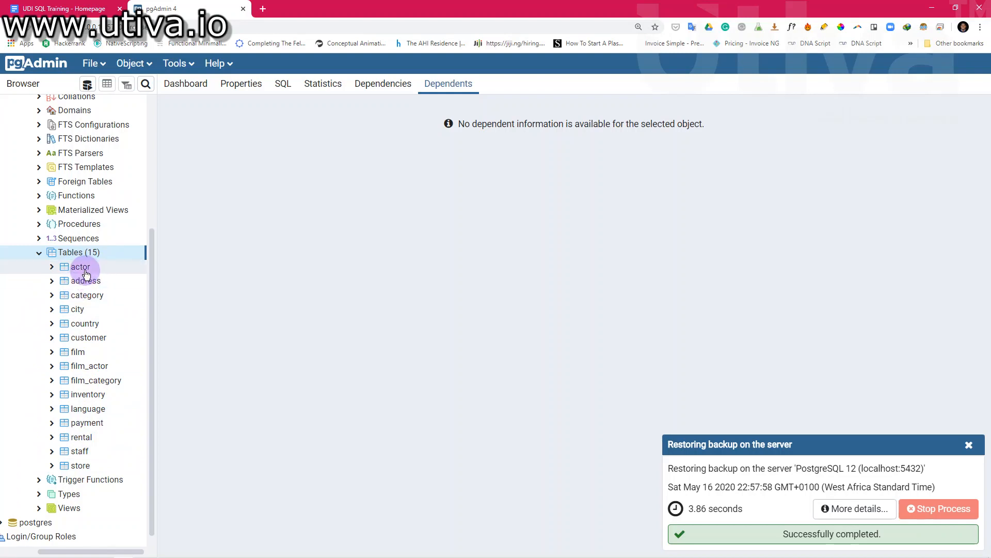
pyautogui.click(969, 446)
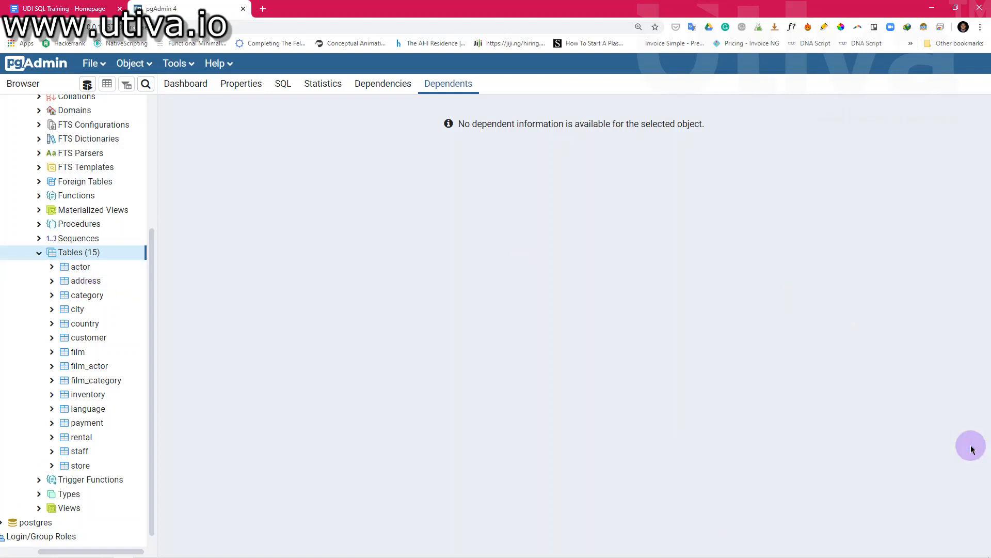
# Step: Open the Query Tool for the actor table
pyautogui.click(123, 254)
pyautogui.rightClick(93, 271)
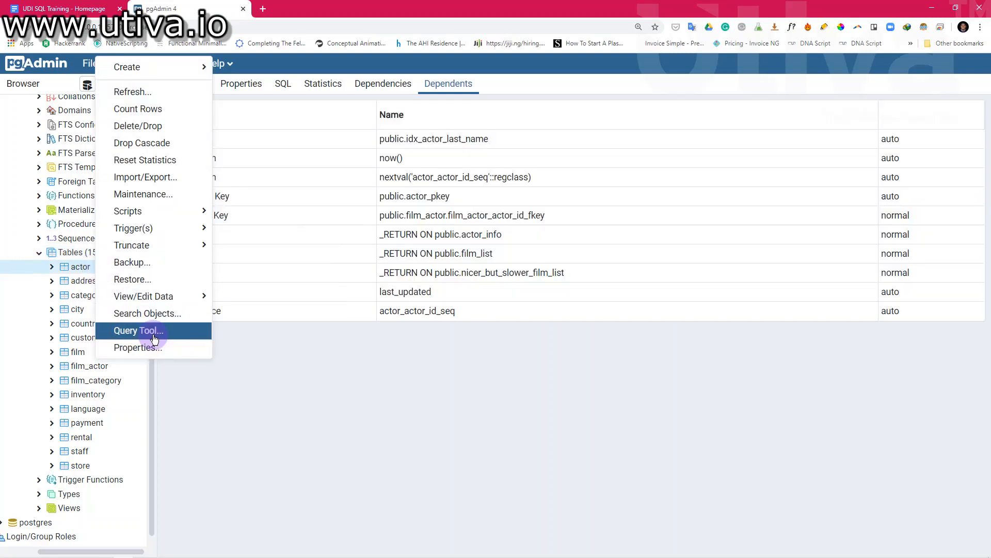
pyautogui.click(153, 333)
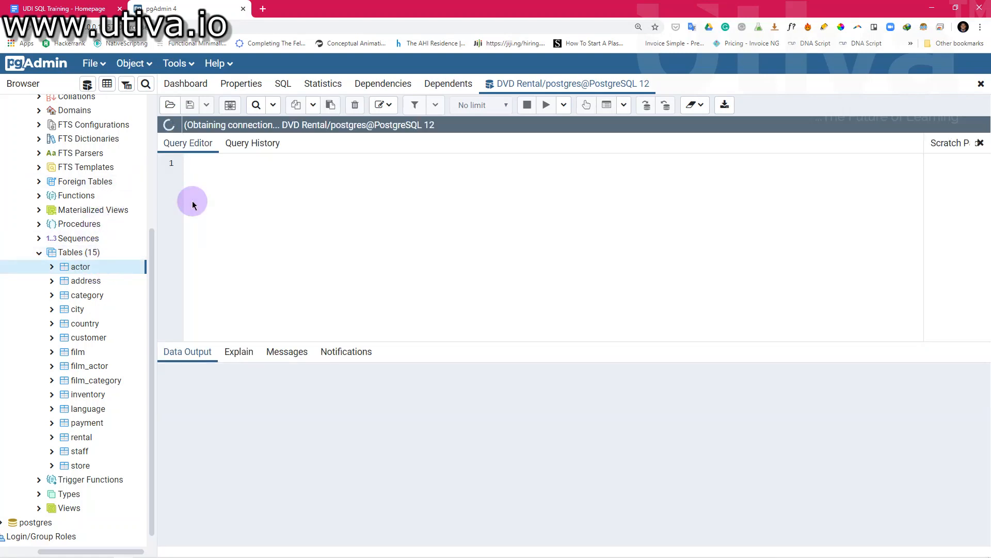
# Step: Write the query "SELECT * FROM actor" on two lines and run it
pyautogui.click(202, 194)
pyautogui.write('SW')
pyautogui.press('BackSpace')
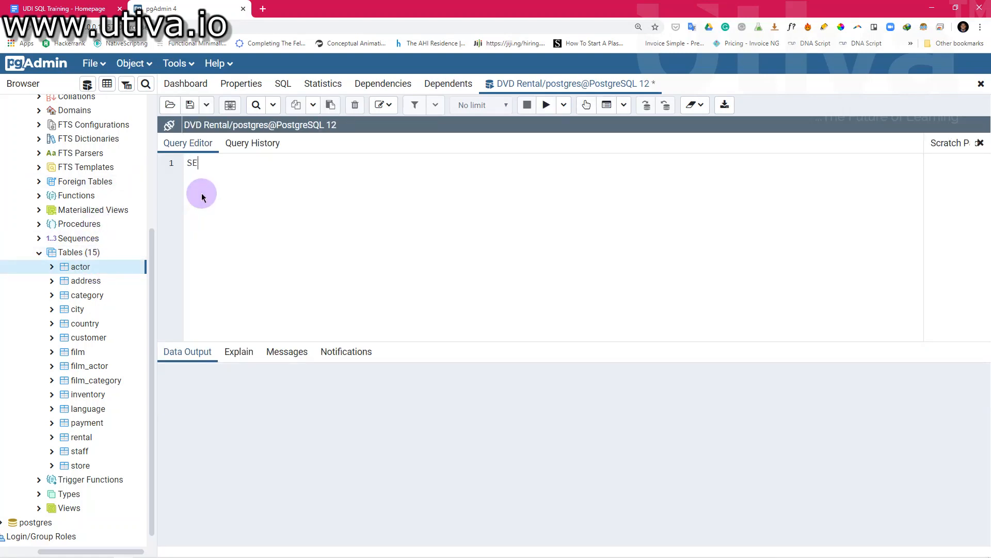
pyautogui.write('ELECT ')
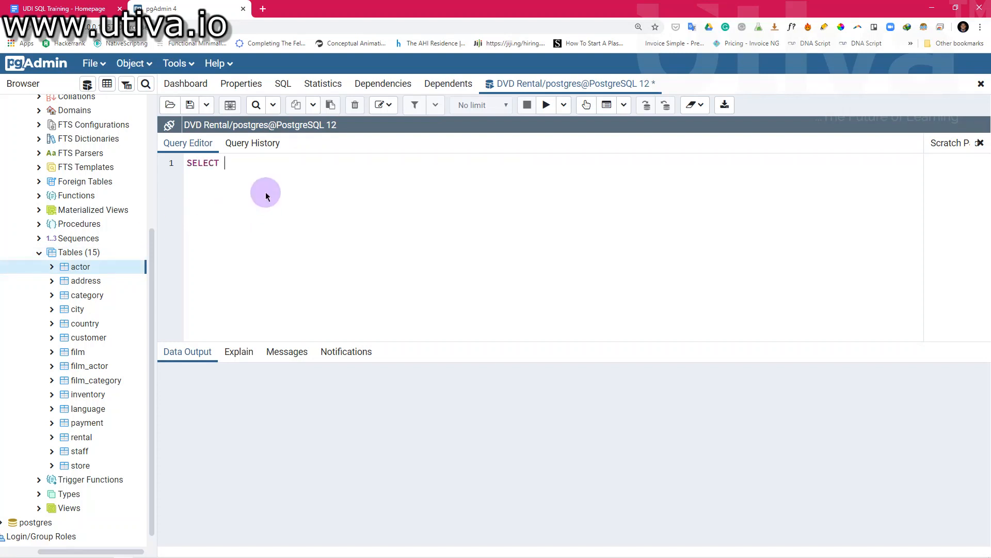
pyautogui.write('* ')
pyautogui.write('F')
pyautogui.write('ROM ')
pyautogui.write('actor')
pyautogui.click(545, 106)
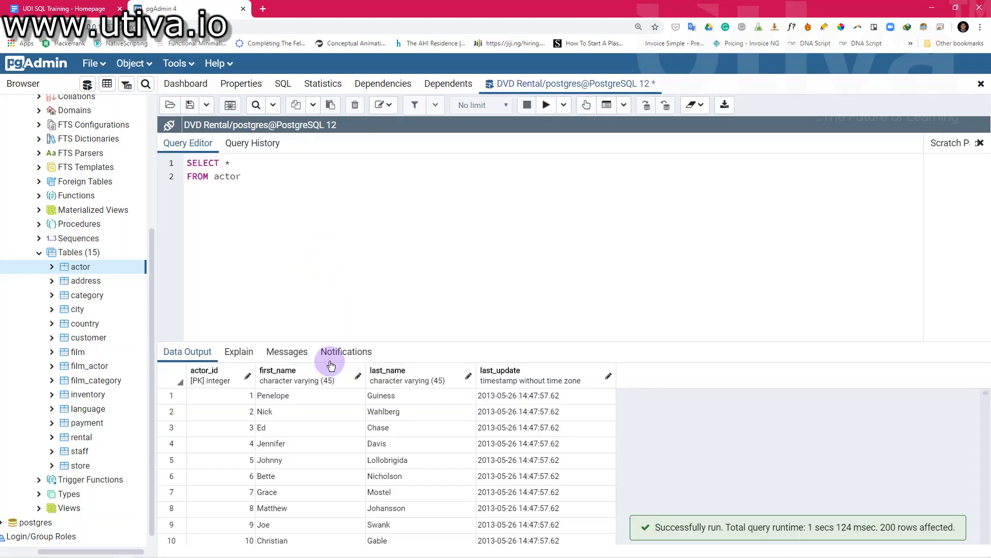
# Step: Look through the table list, and collapse Tables, the DVD Rental database and the PostgreSQL 12 server in the object tree
pyautogui.scroll(-1, 66, 375)
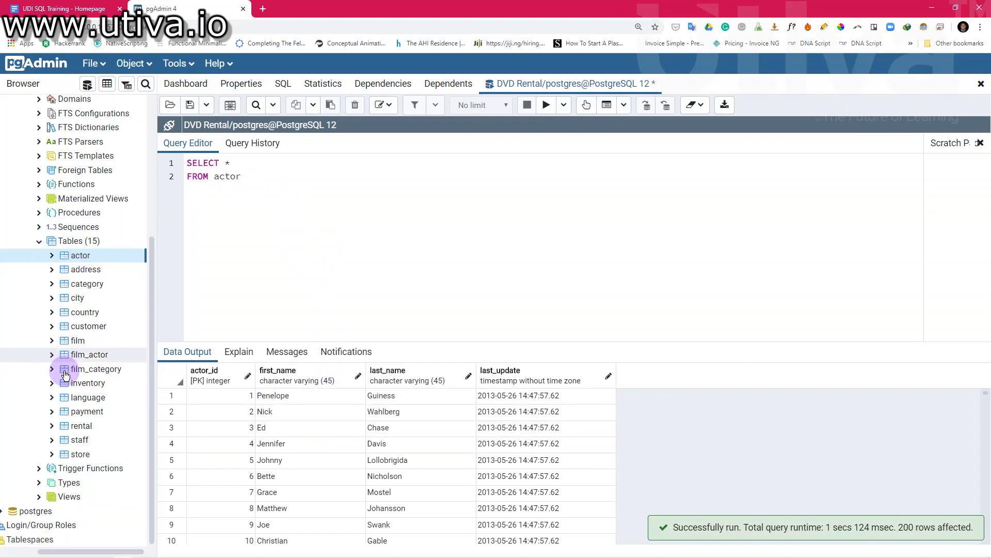
pyautogui.scroll(3, 65, 375)
pyautogui.scroll(-2, 64, 338)
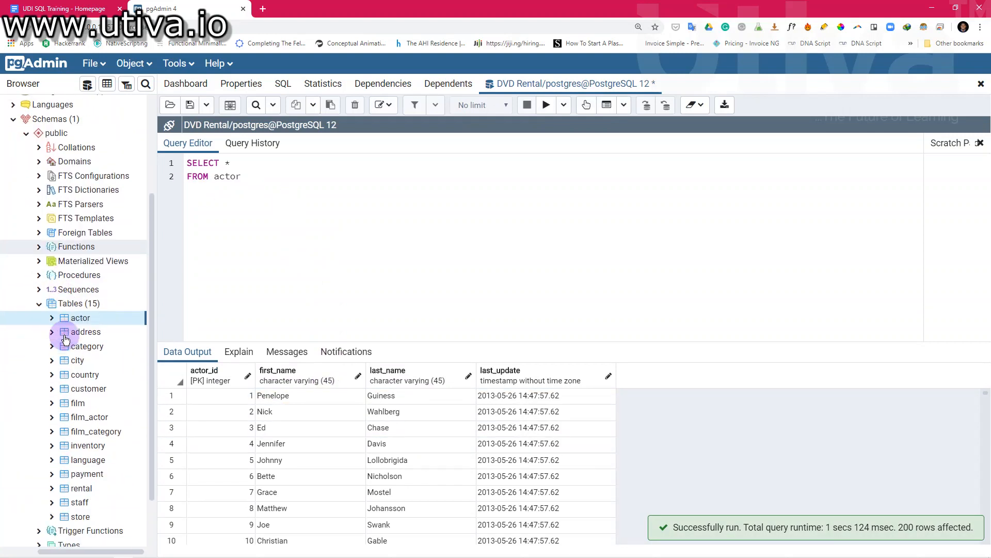
pyautogui.scroll(-3, 65, 339)
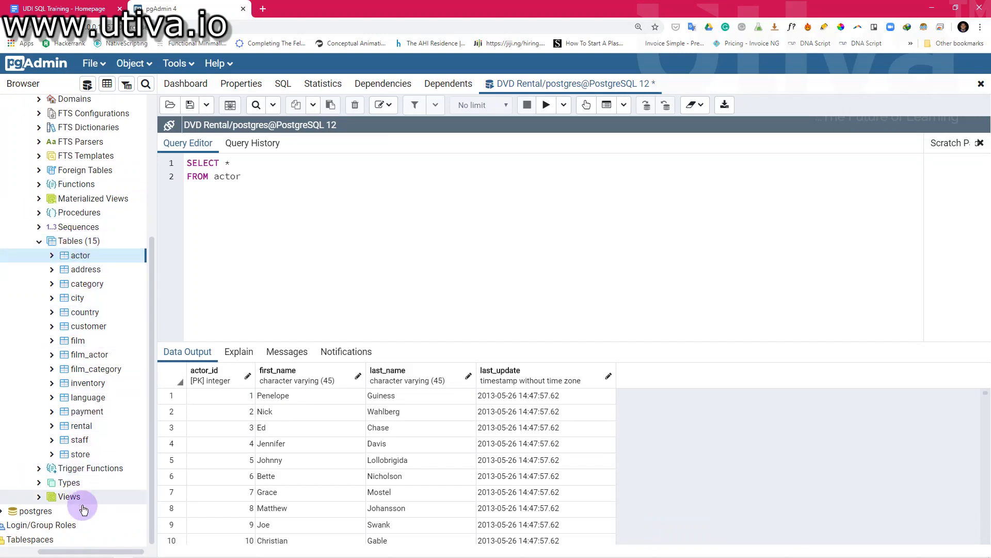
pyautogui.click(40, 242)
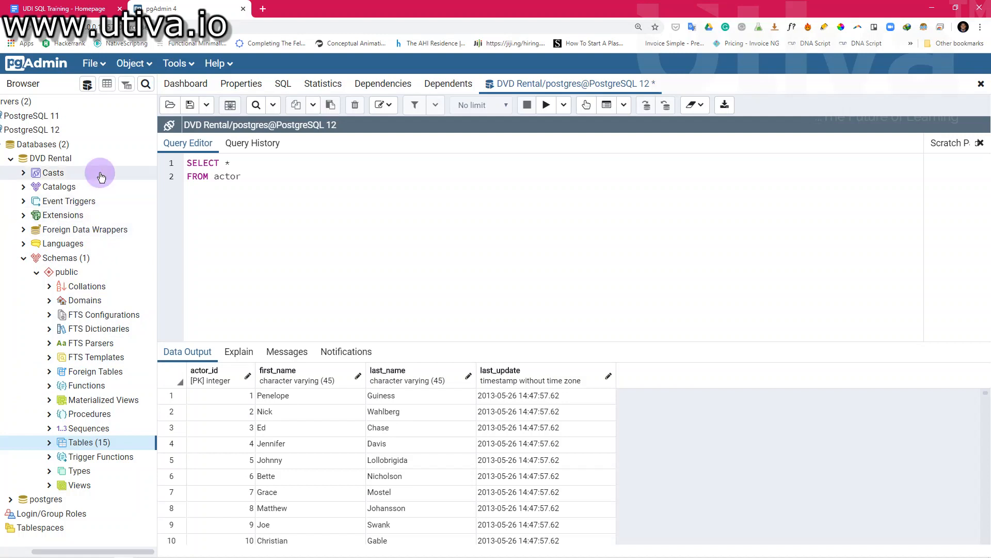
pyautogui.hscroll(-2, 99, 178)
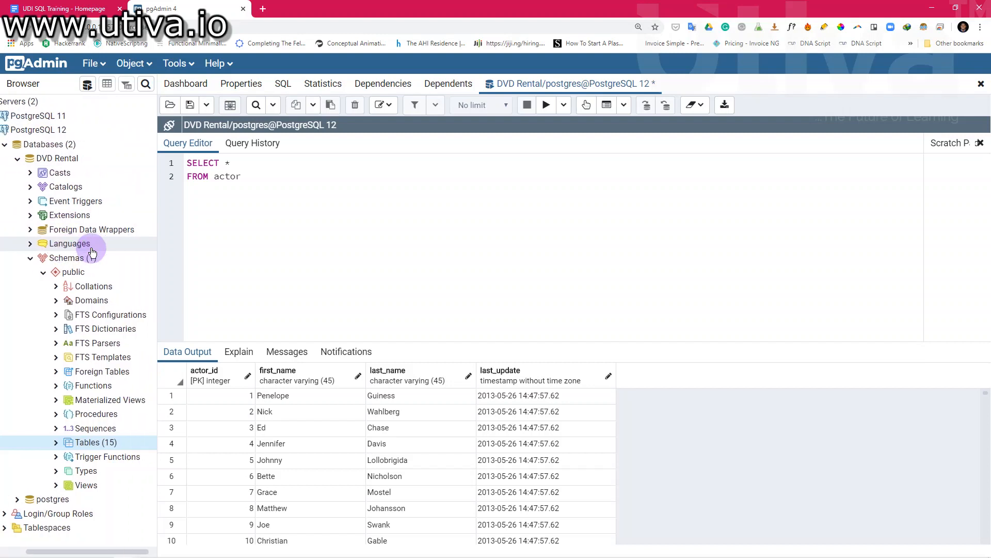
pyautogui.hscroll(2, 91, 279)
pyautogui.hscroll(-2, 94, 309)
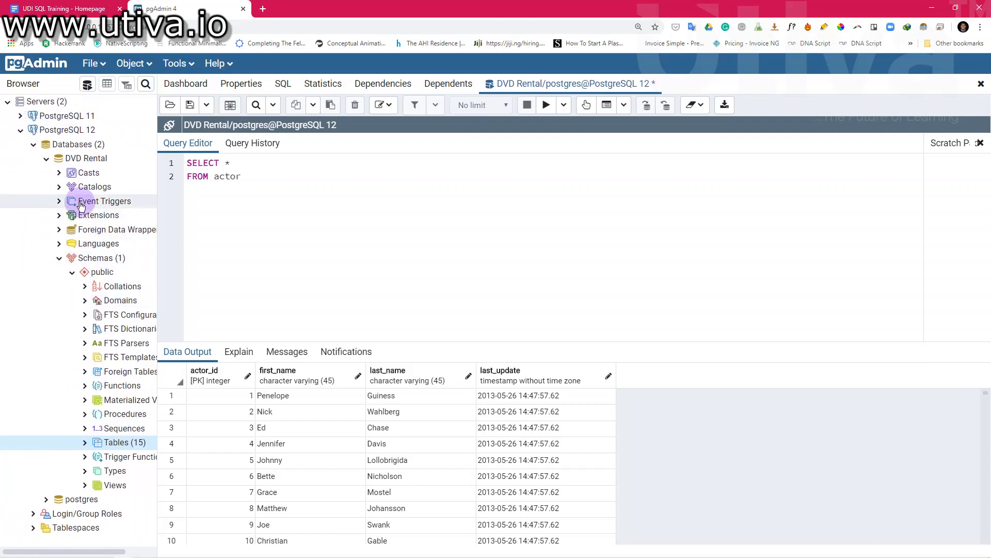
pyautogui.click(46, 160)
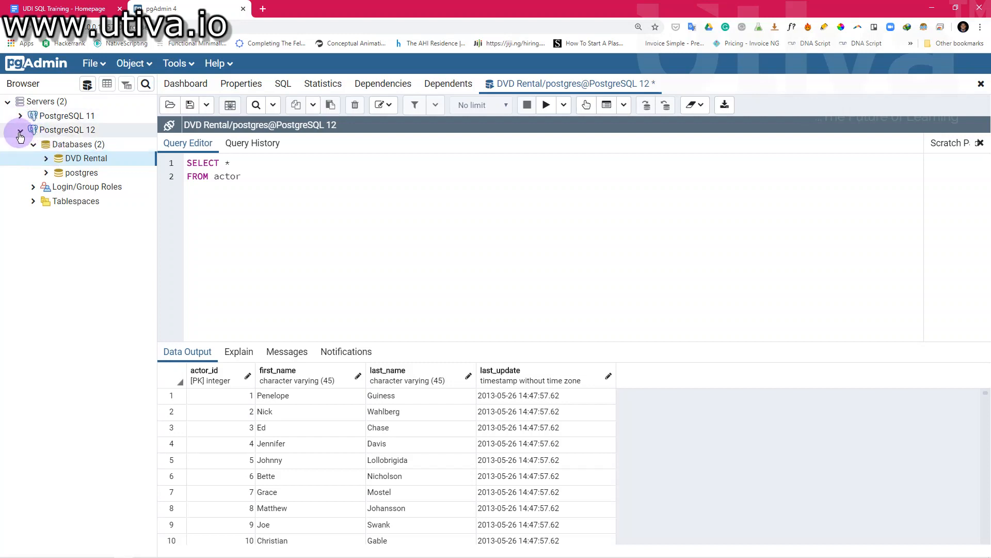
pyautogui.click(21, 132)
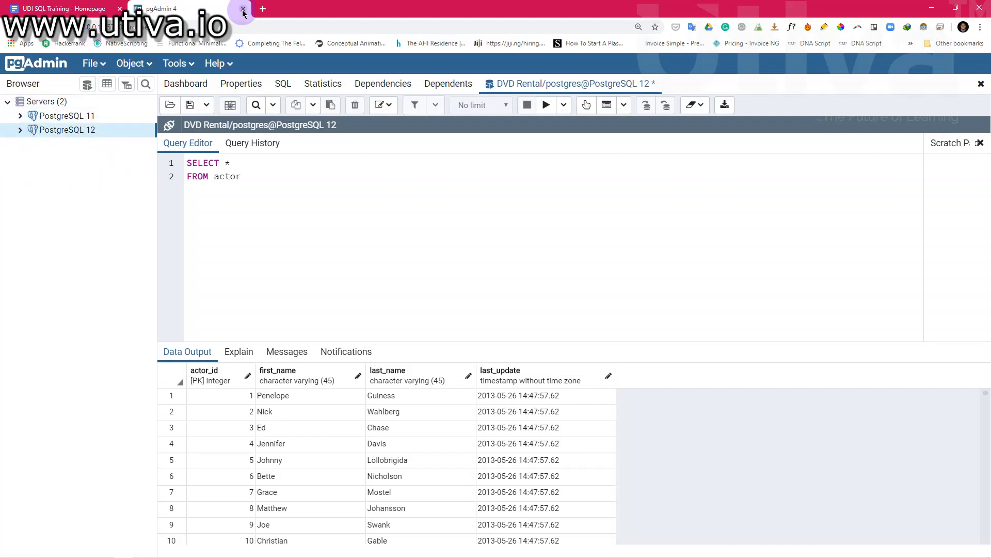